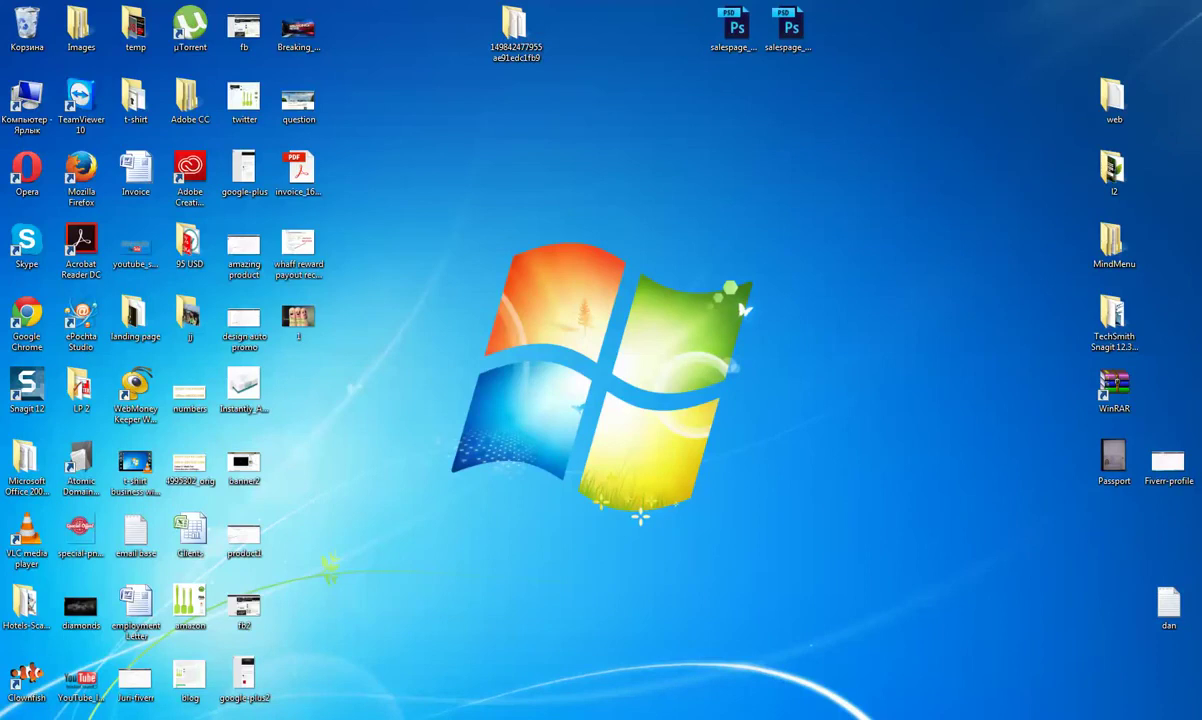
- Examine the giadiamond.us home page in Opera from its header logo down to the footer for broken images
{"action": "mouse_move", "coordinate": [208, 719]}
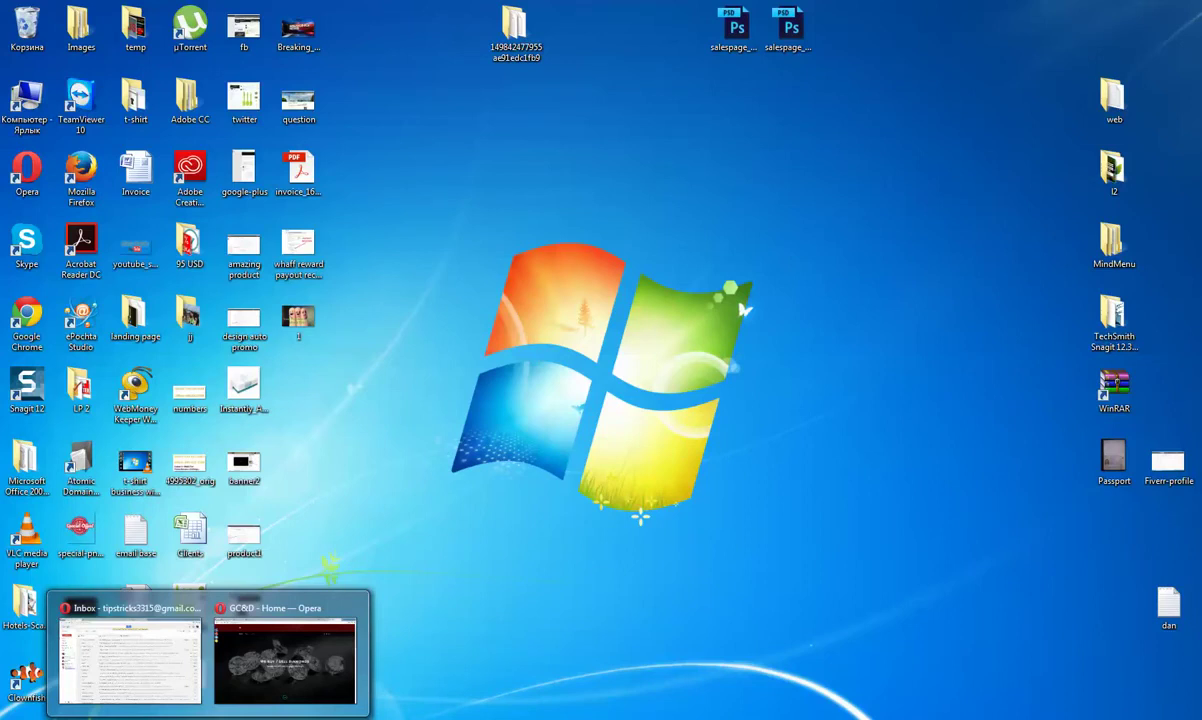
{"action": "left_click", "coordinate": [250, 688]}
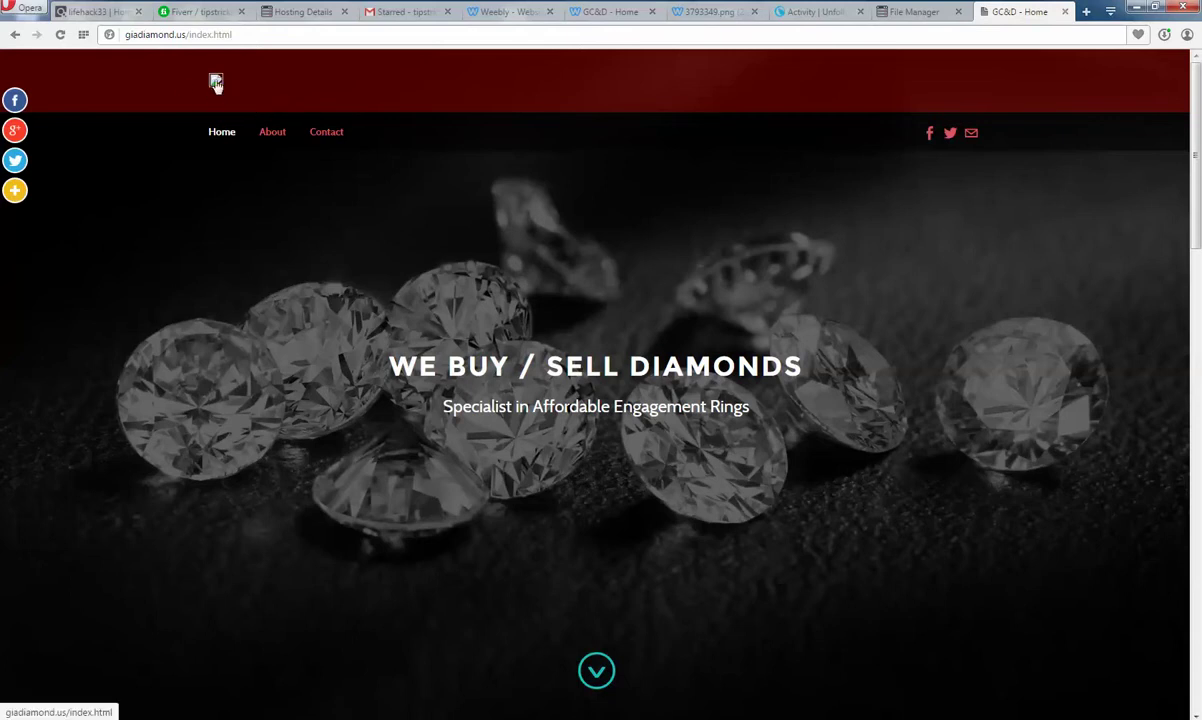
{"action": "scroll", "coordinate": [587, 485], "scroll_direction": "down", "scroll_amount": 3}
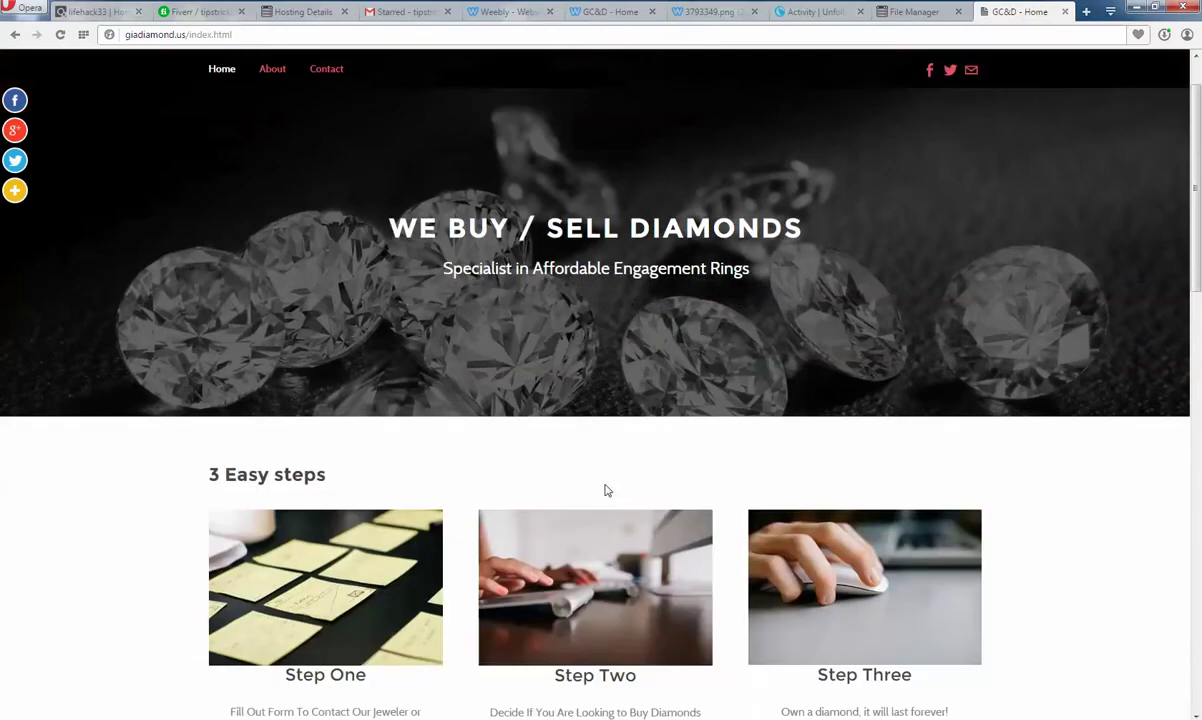
{"action": "scroll", "coordinate": [585, 487], "scroll_direction": "down", "scroll_amount": 15}
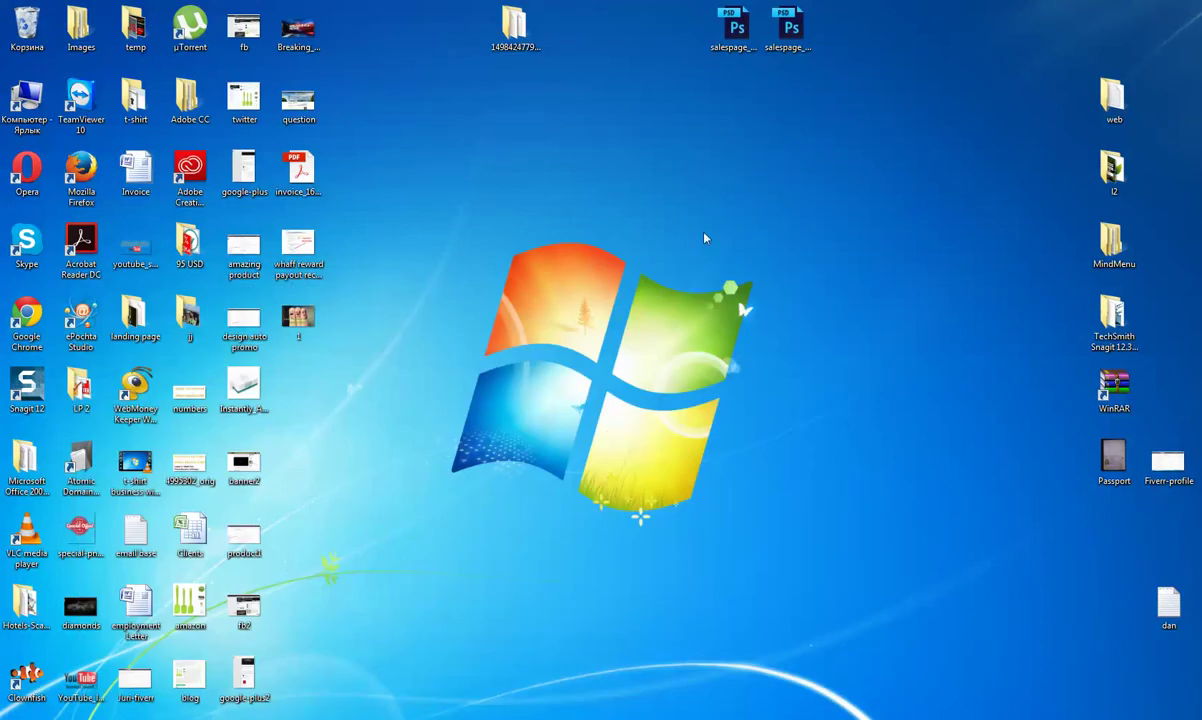
- Move the exported site folder to an empty area near the middle of the desktop
{"action": "left_click_drag", "start_coordinate": [508, 28], "coordinate": [760, 370]}
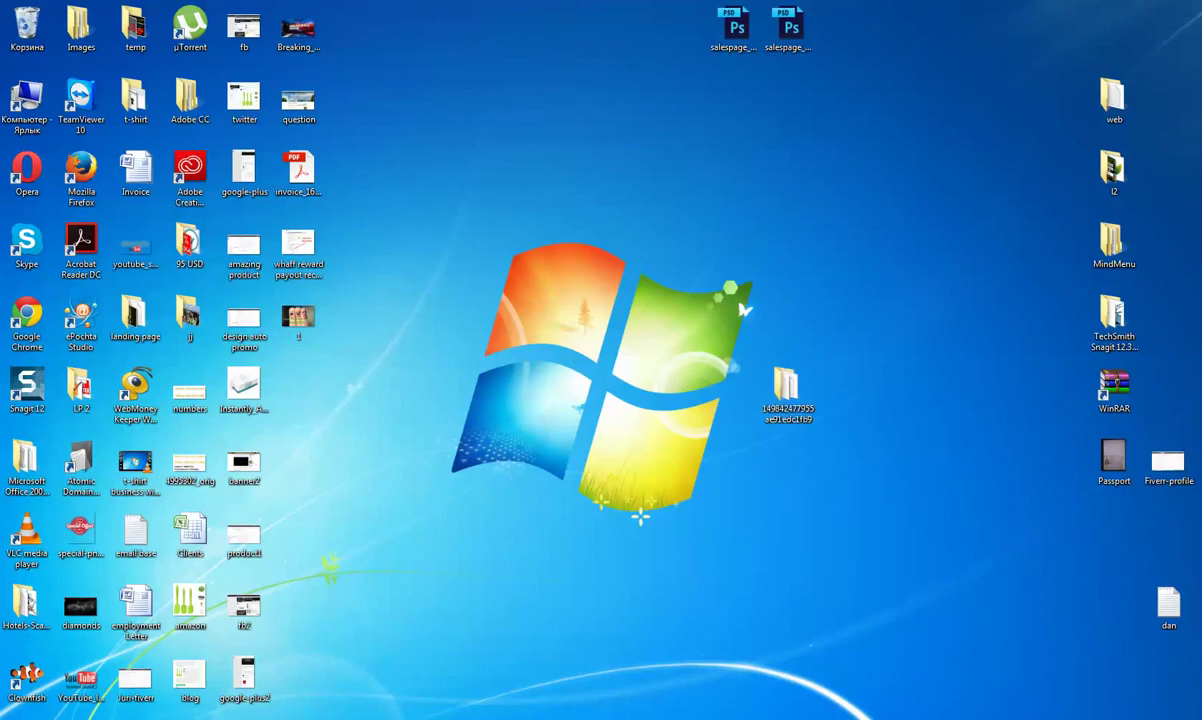
- Examine the Archive export section in the general settings of the Weebly site in Opera, and close the settings
{"action": "mouse_move", "coordinate": [196, 715]}
{"action": "left_click", "coordinate": [270, 615]}
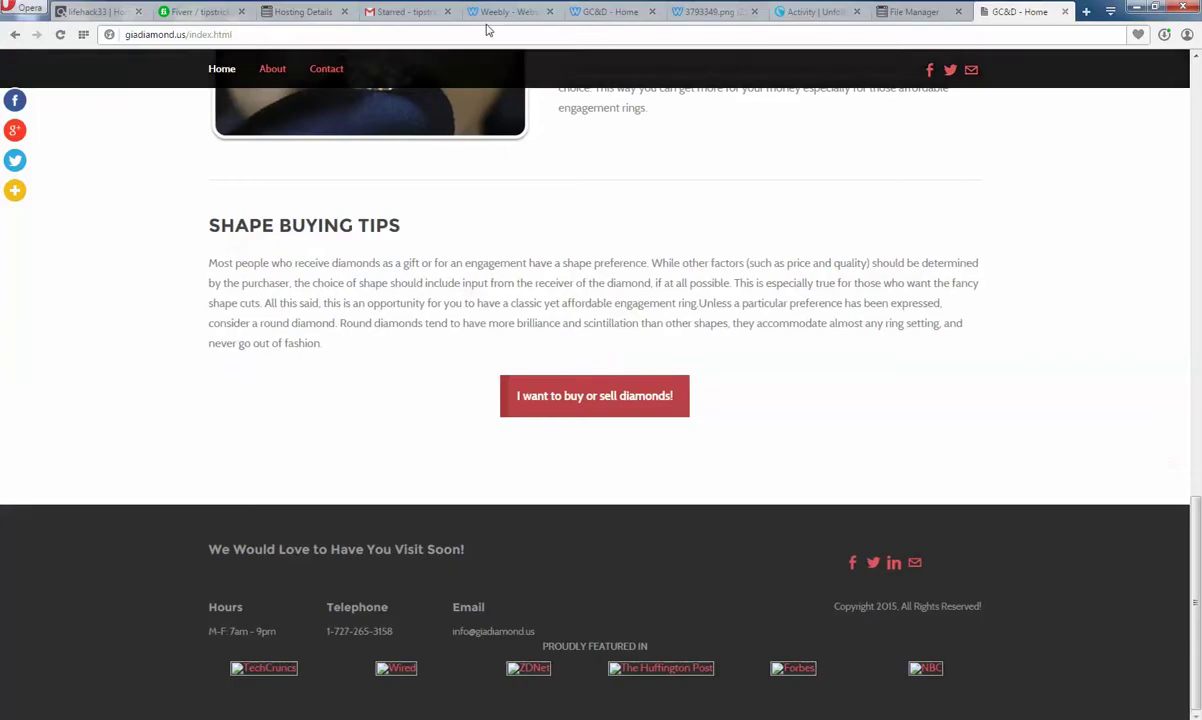
{"action": "left_click", "coordinate": [490, 12]}
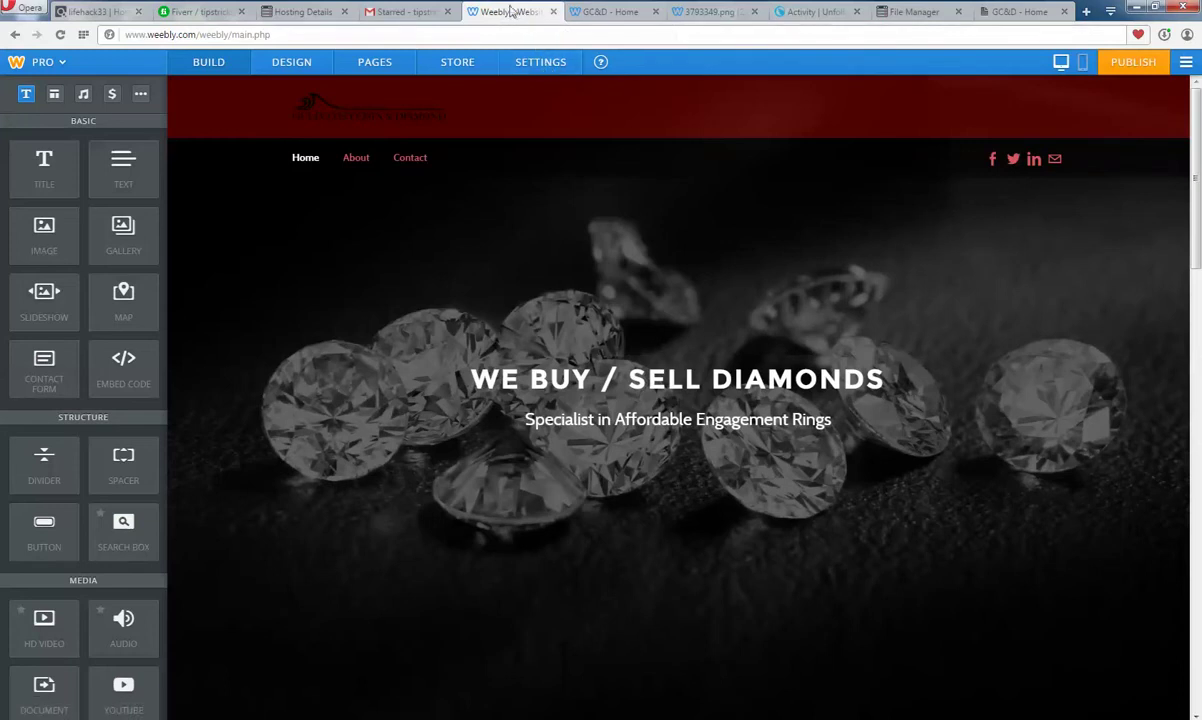
{"action": "left_click", "coordinate": [545, 64]}
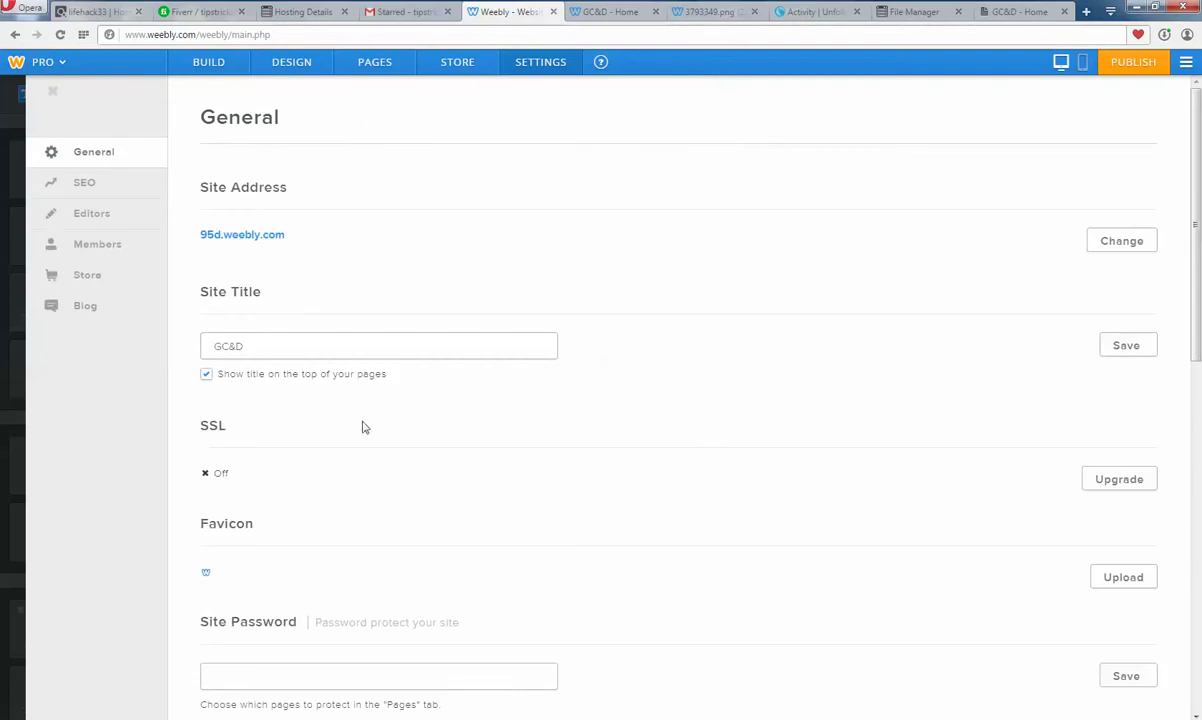
{"action": "scroll", "coordinate": [265, 352], "scroll_direction": "down", "scroll_amount": 6}
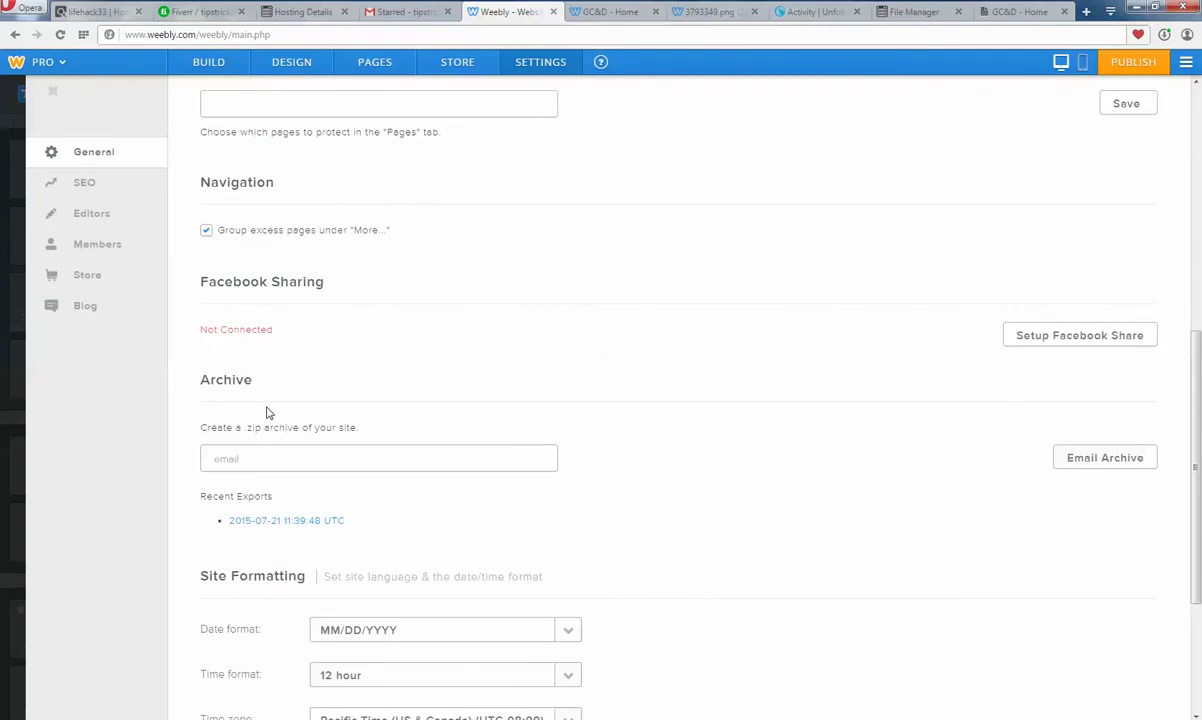
{"action": "scroll", "coordinate": [267, 413], "scroll_direction": "down", "scroll_amount": 2}
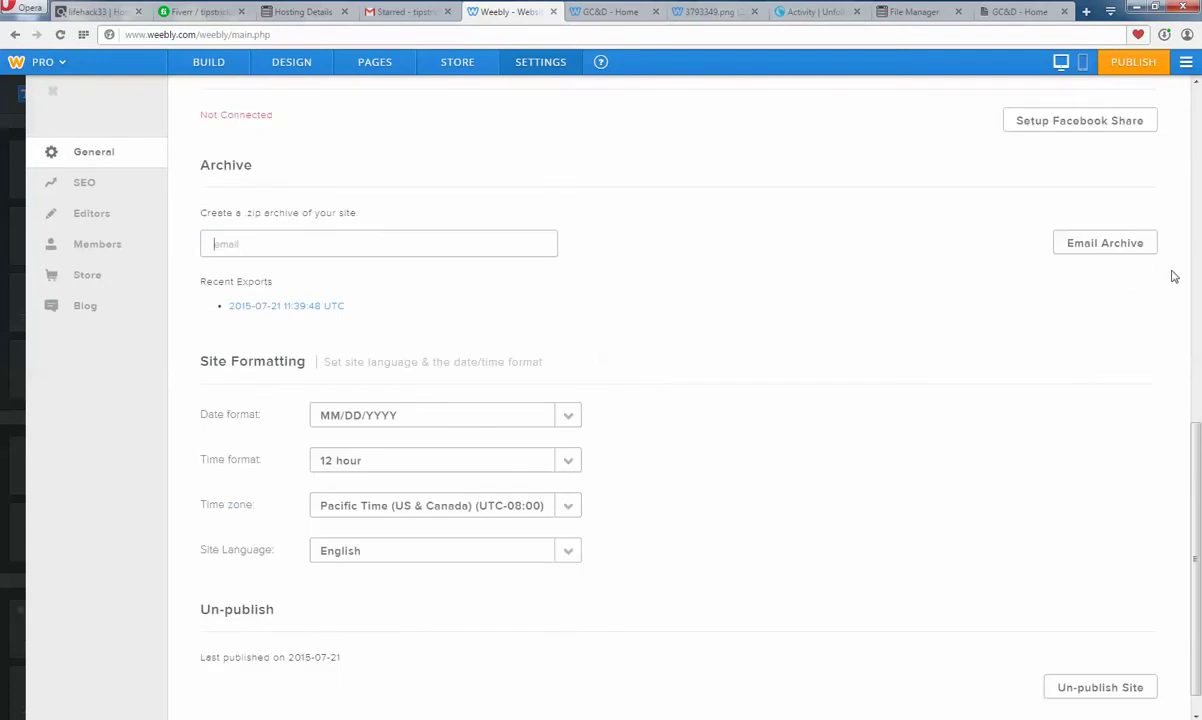
{"action": "left_click", "coordinate": [1120, 258]}
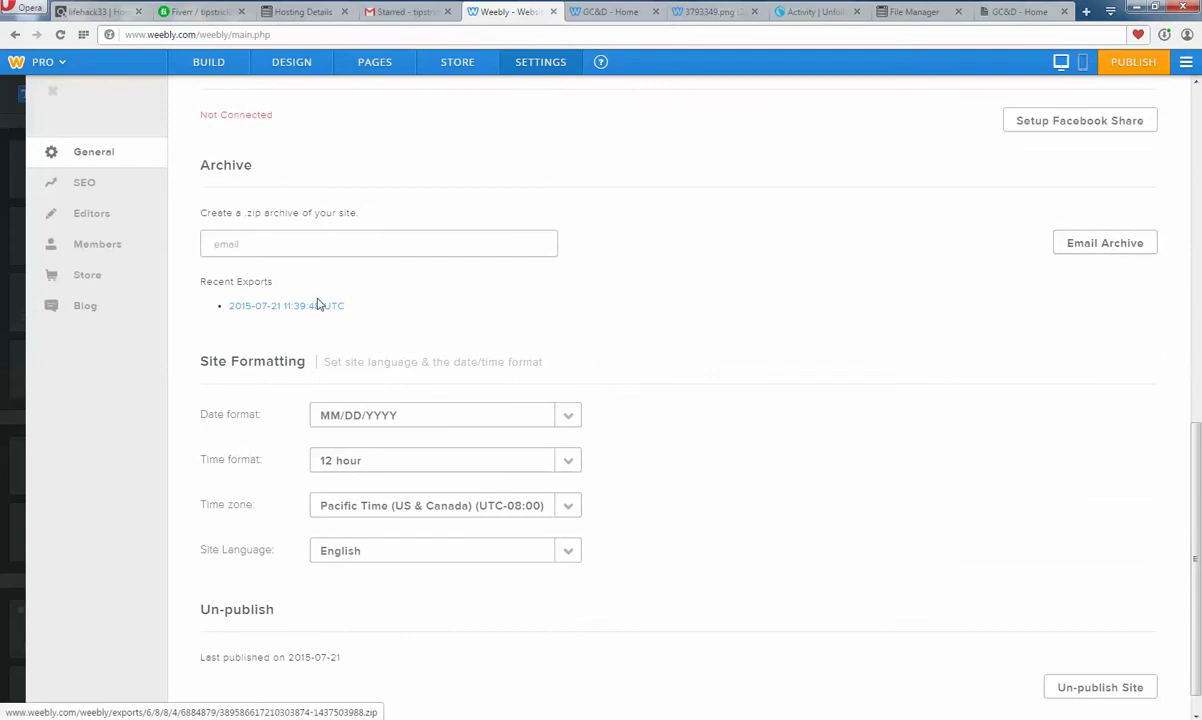
{"action": "left_click", "coordinate": [259, 256]}
{"action": "left_click", "coordinate": [52, 91]}
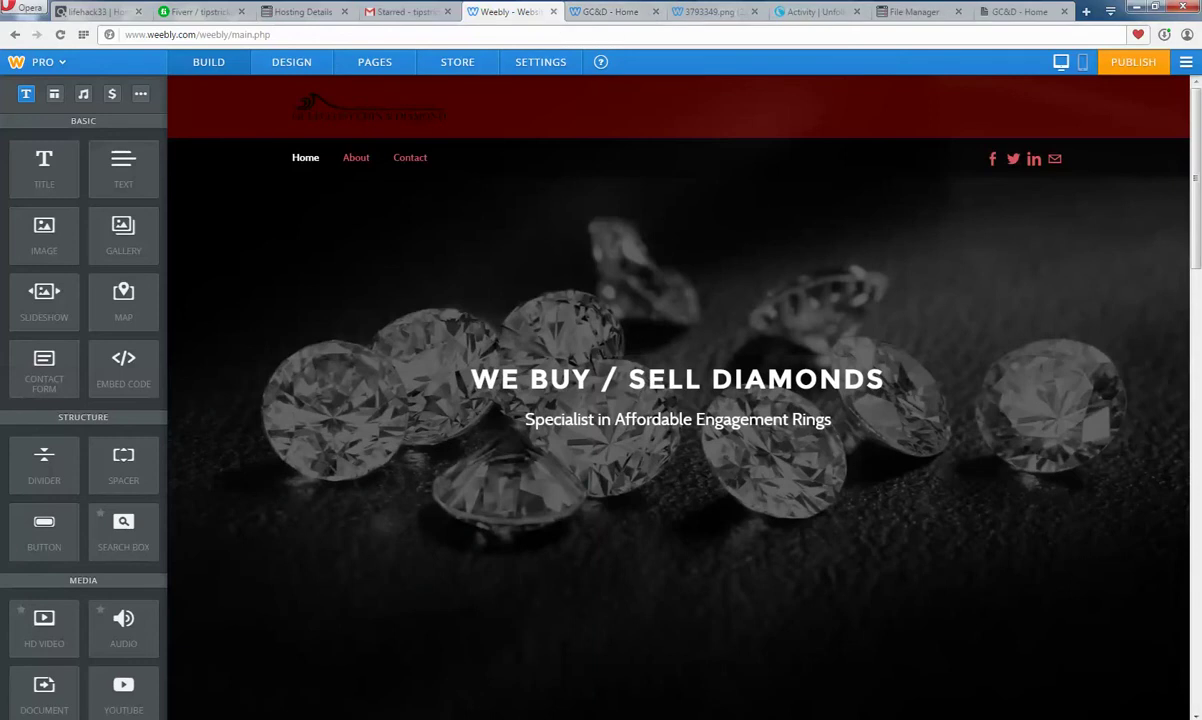
{"action": "left_click", "coordinate": [1136, 6]}
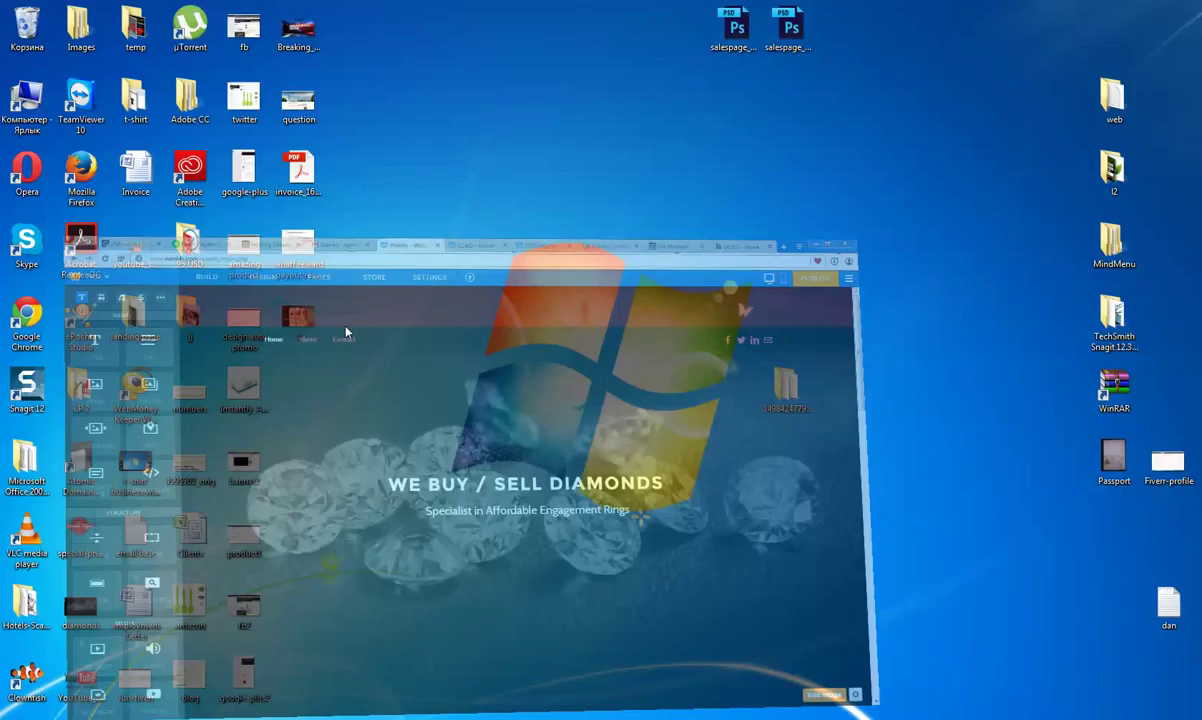
{"action": "double_click", "coordinate": [786, 388]}
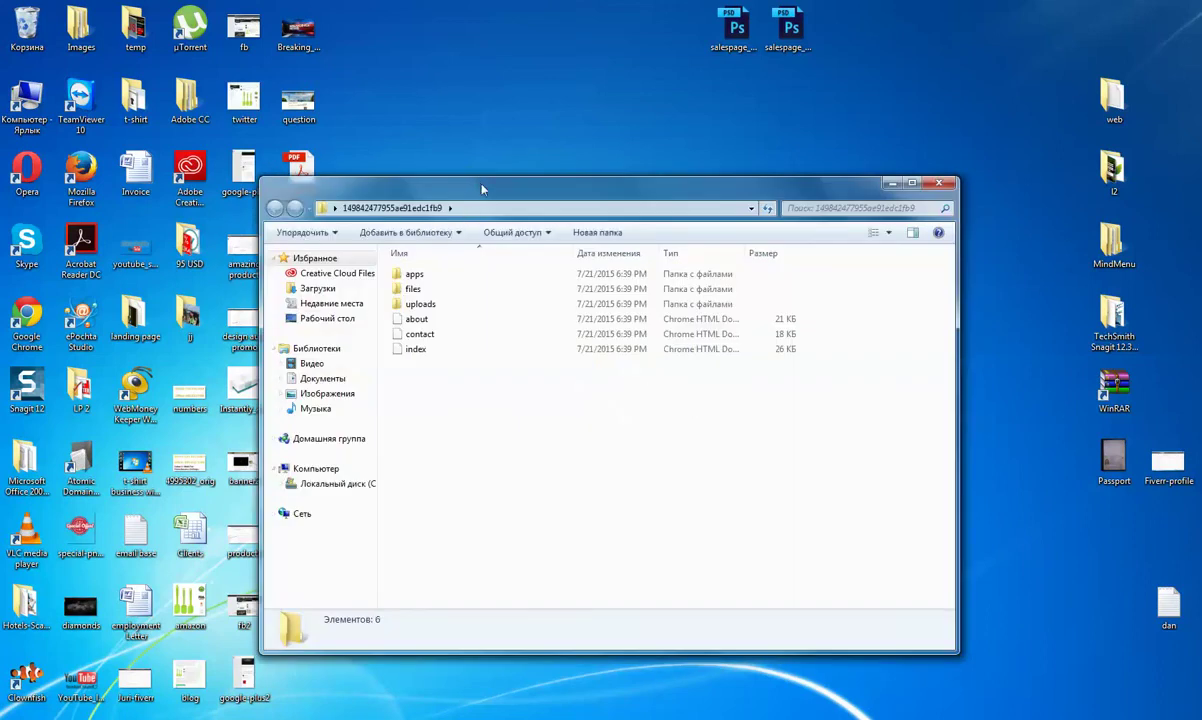
{"action": "left_click_drag", "start_coordinate": [481, 189], "coordinate": [596, 130]}
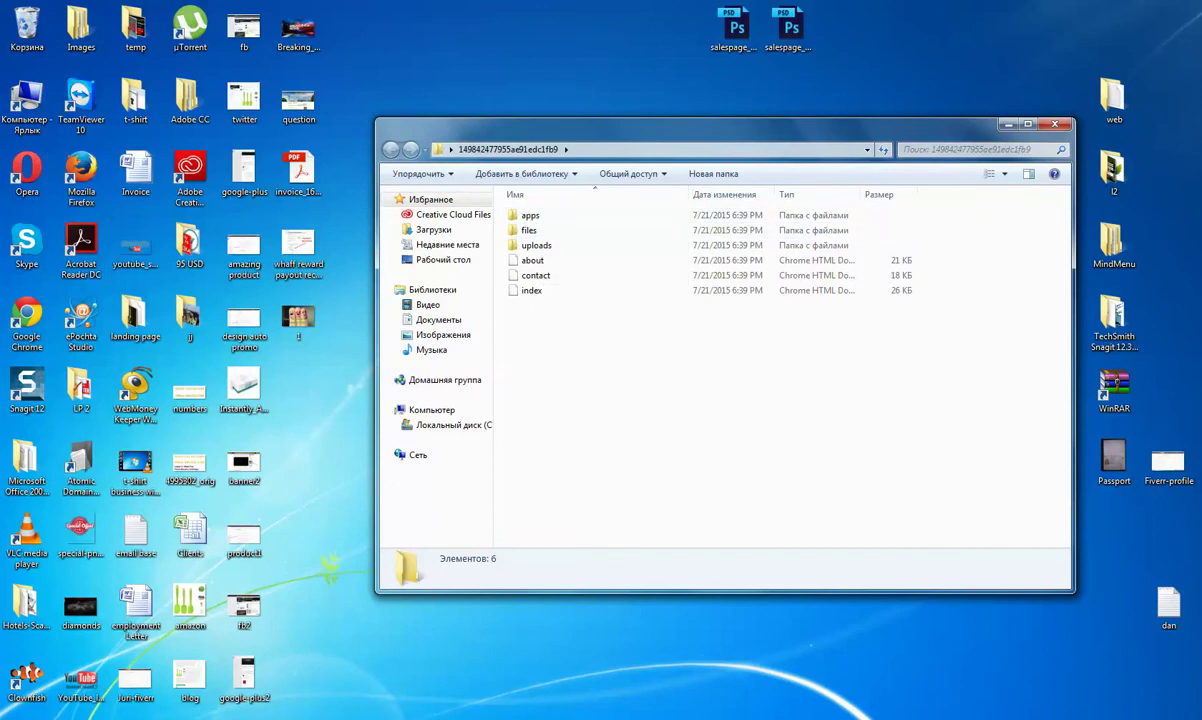
- Switch back to Opera and examine the header of the published 95d.weebly.com home page
{"action": "mouse_move", "coordinate": [208, 718]}
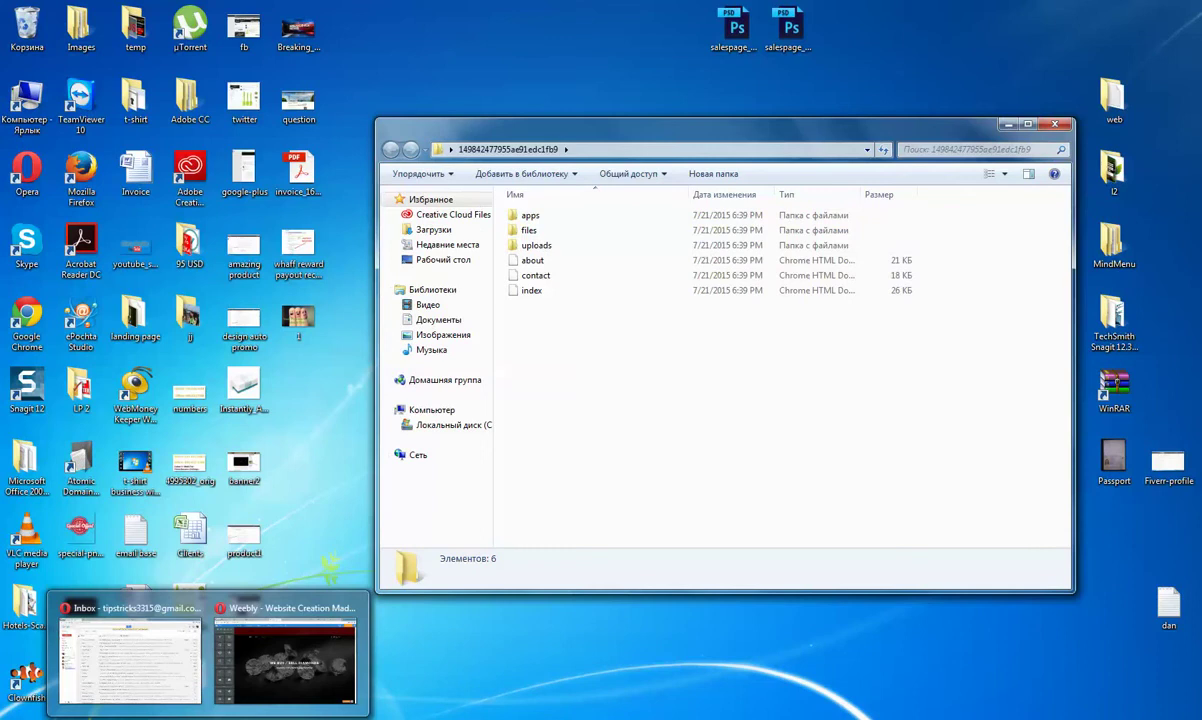
{"action": "left_click", "coordinate": [285, 660]}
{"action": "left_click", "coordinate": [614, 13]}
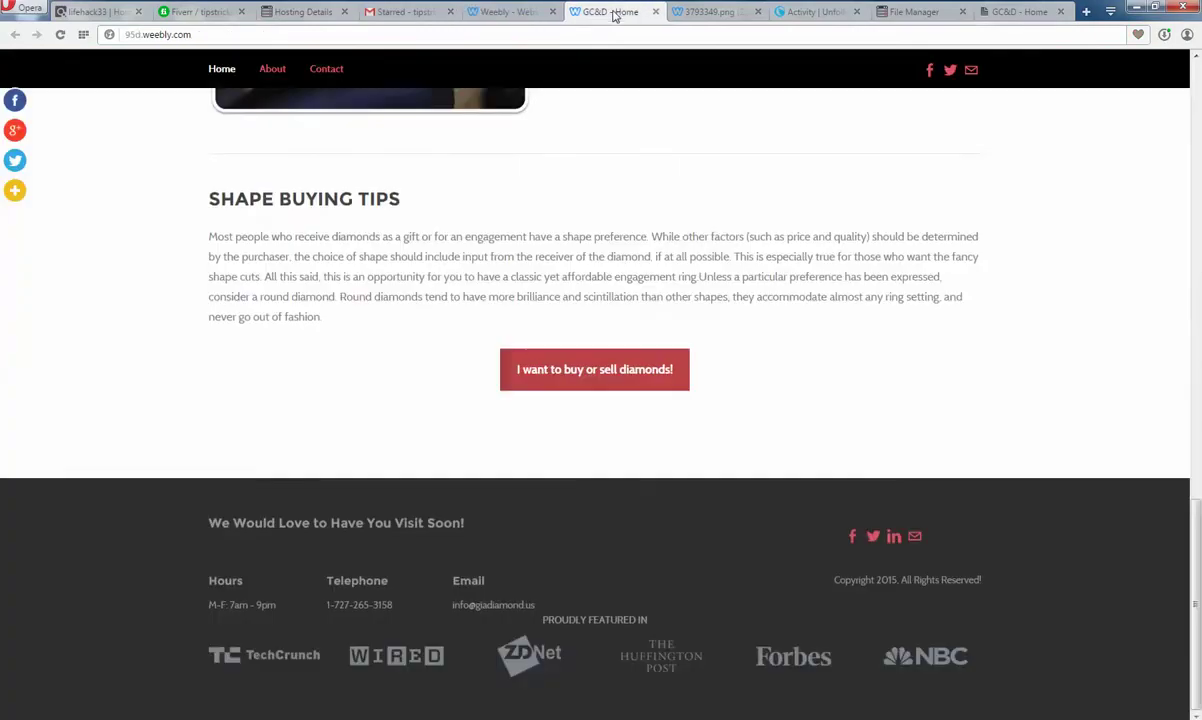
{"action": "scroll", "coordinate": [491, 209], "scroll_direction": "up", "scroll_amount": 15}
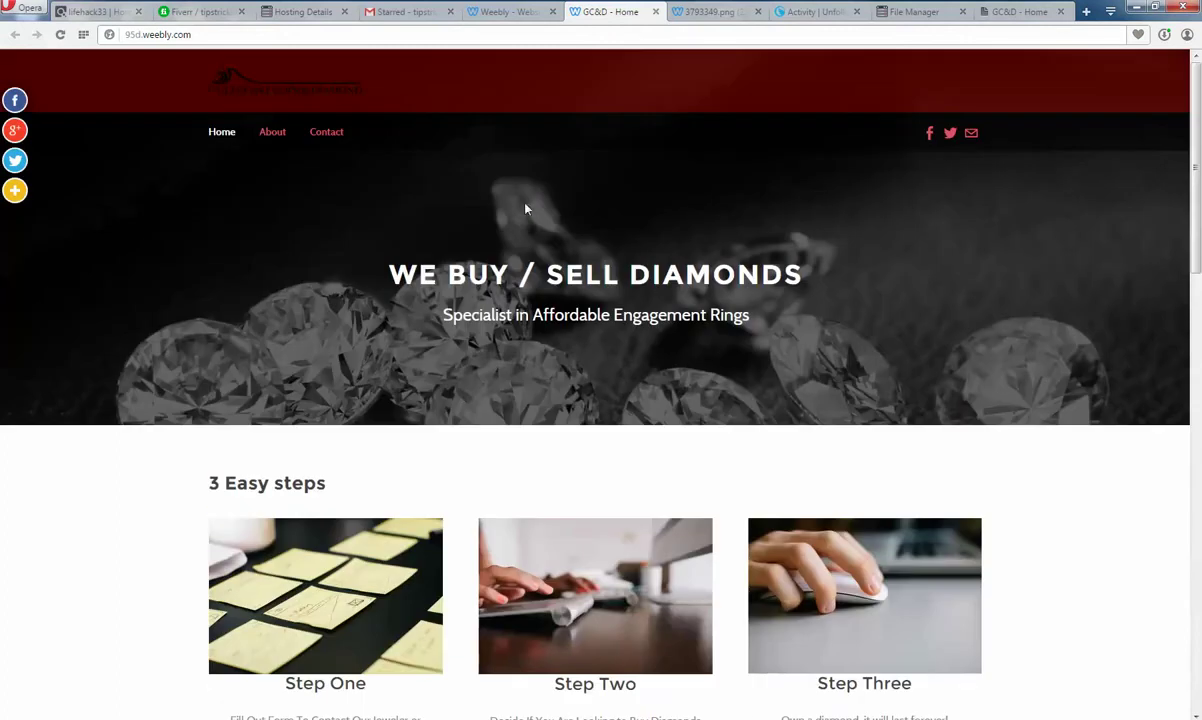
{"action": "double_click", "coordinate": [166, 37]}
{"action": "left_click", "coordinate": [172, 189]}
- Open the header logo image on its own page, examine the uploads path in its address, and return to the site
{"action": "right_click", "coordinate": [262, 90]}
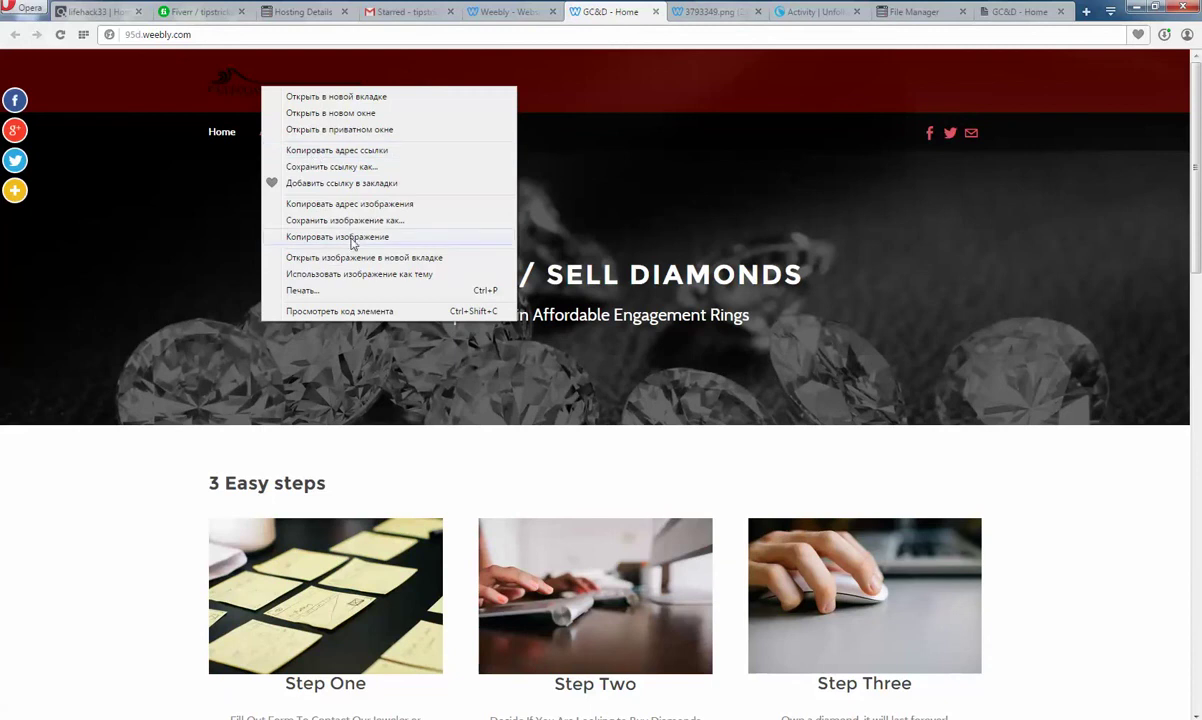
{"action": "left_click", "coordinate": [418, 262]}
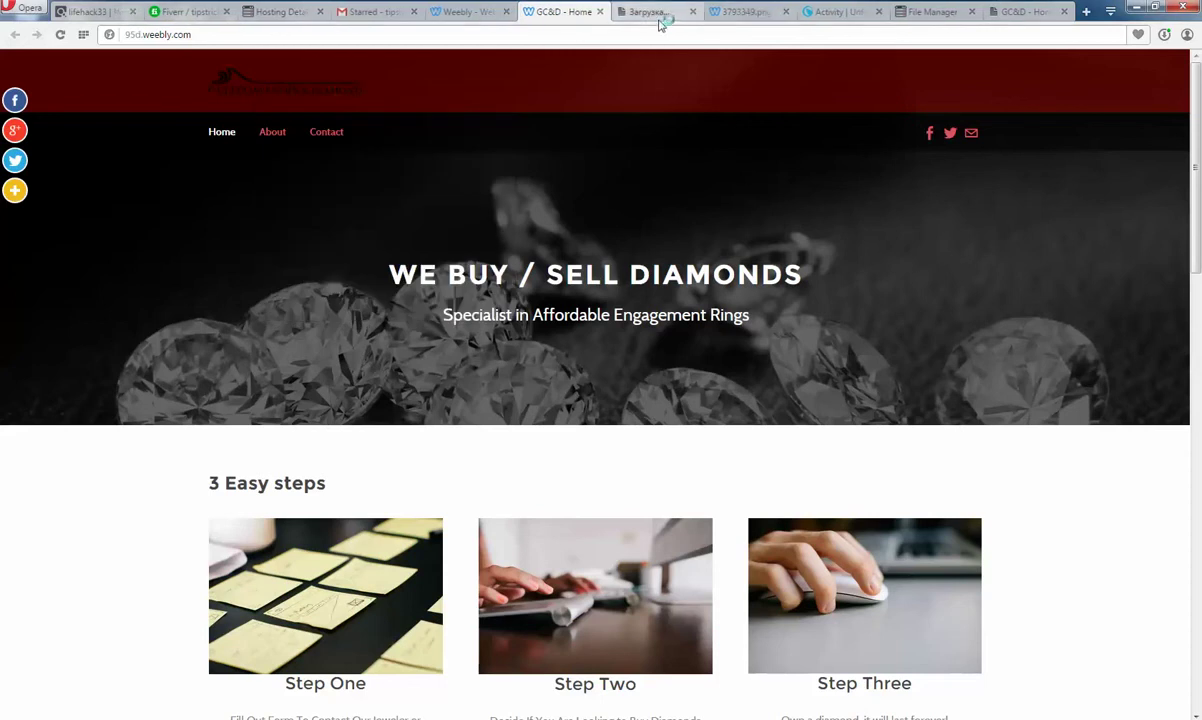
{"action": "left_click", "coordinate": [662, 18]}
{"action": "left_click", "coordinate": [214, 35]}
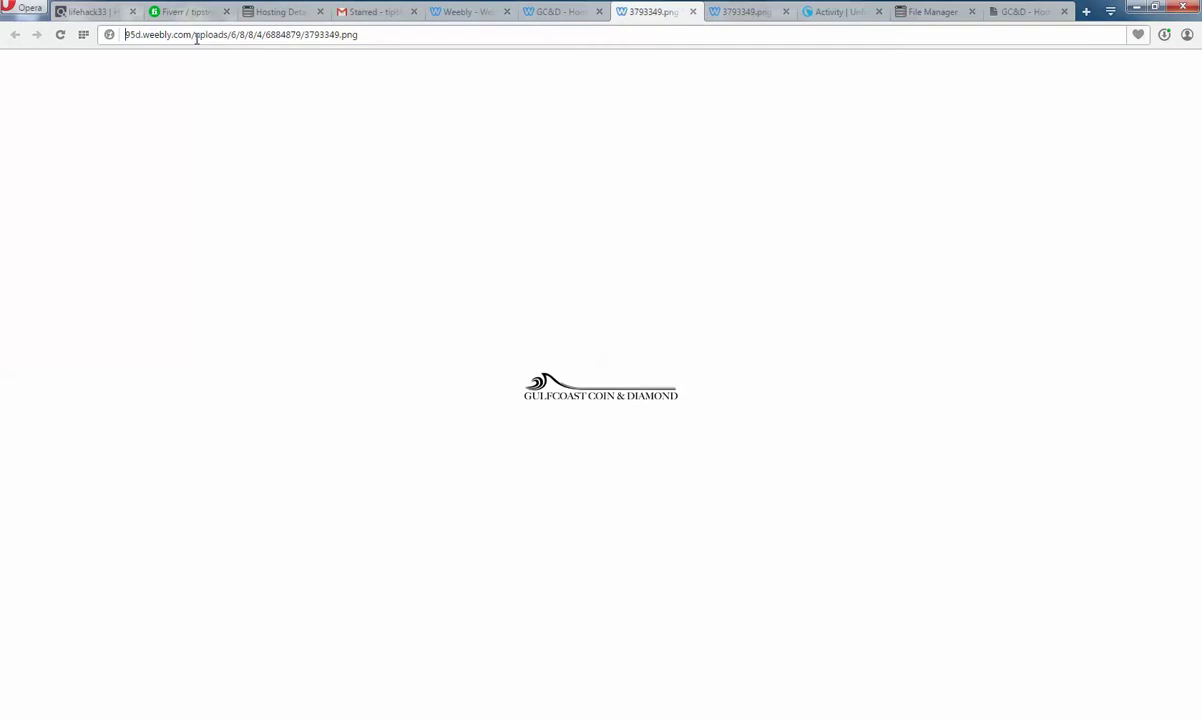
{"action": "left_click_drag", "start_coordinate": [201, 35], "coordinate": [366, 37]}
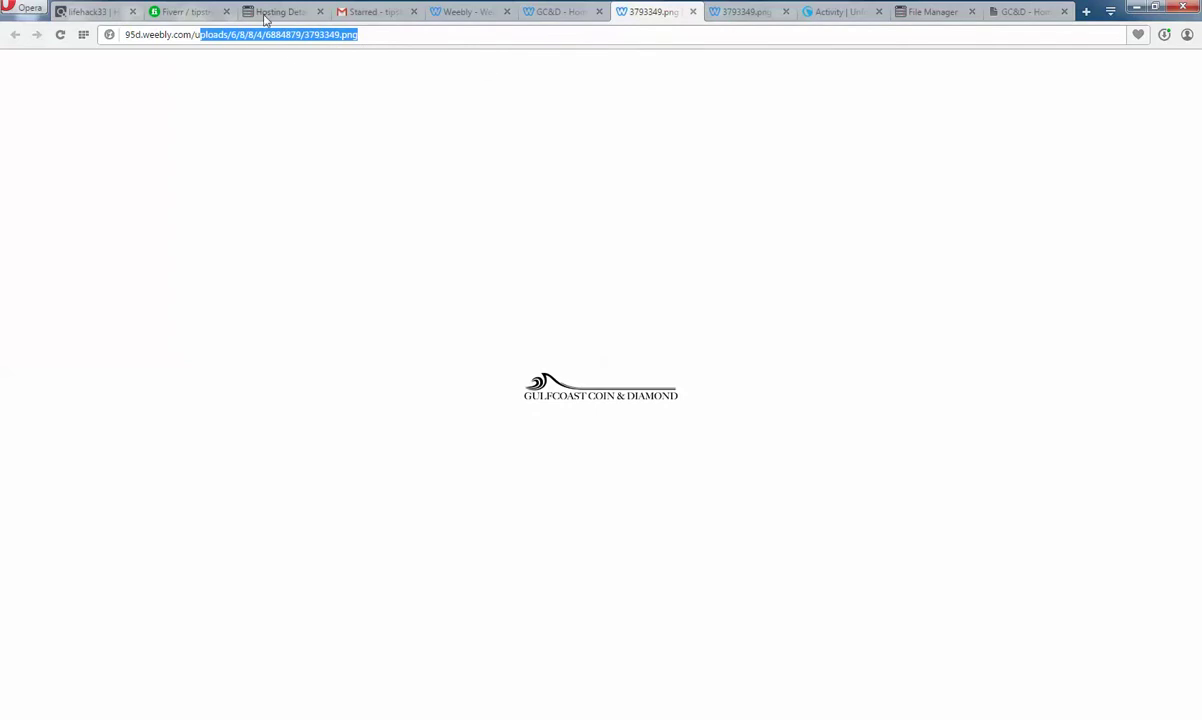
{"action": "left_click", "coordinate": [690, 12]}
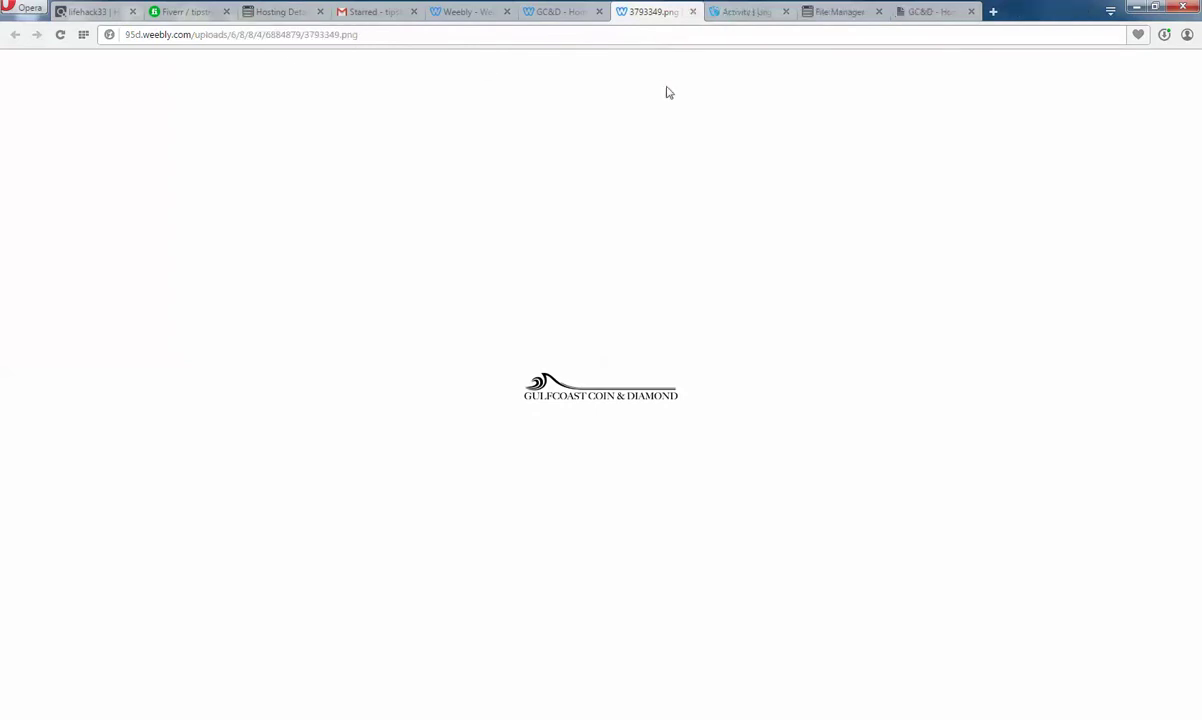
{"action": "left_click", "coordinate": [580, 8]}
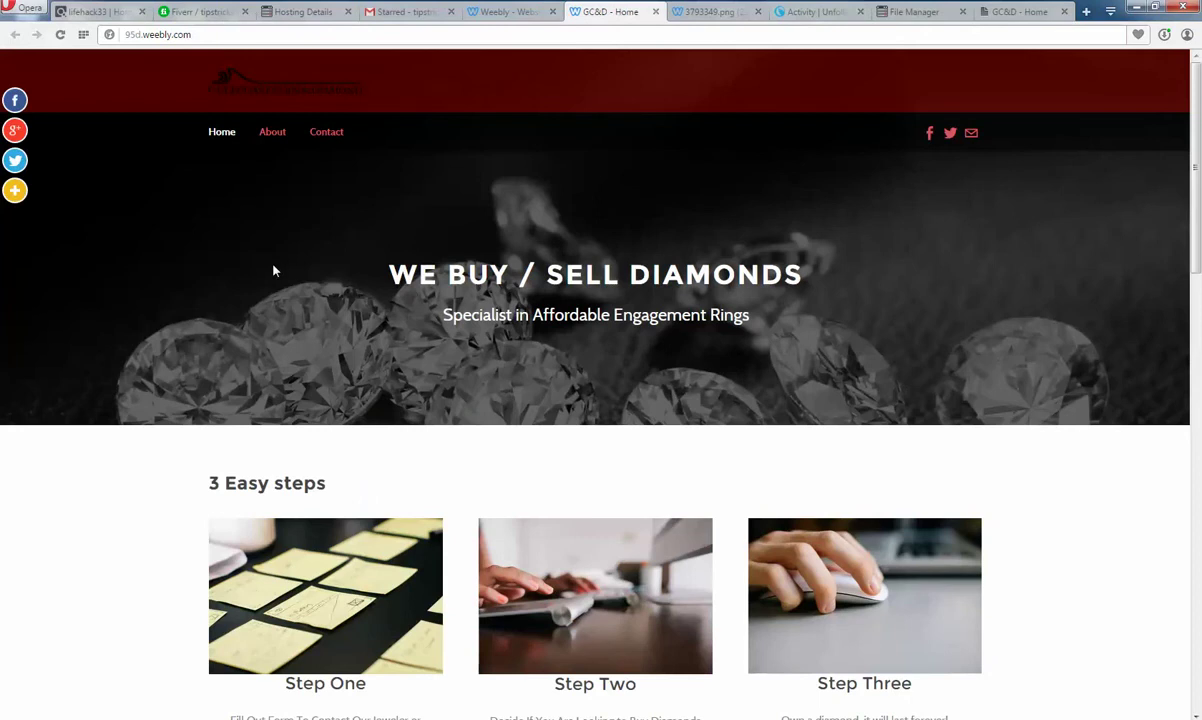
- Save the TechCrunch footer logo as 2774302_orig PNG in the export's uploads/6/8/8/4/6884879 folder
{"action": "scroll", "coordinate": [378, 445], "scroll_direction": "down", "scroll_amount": 15}
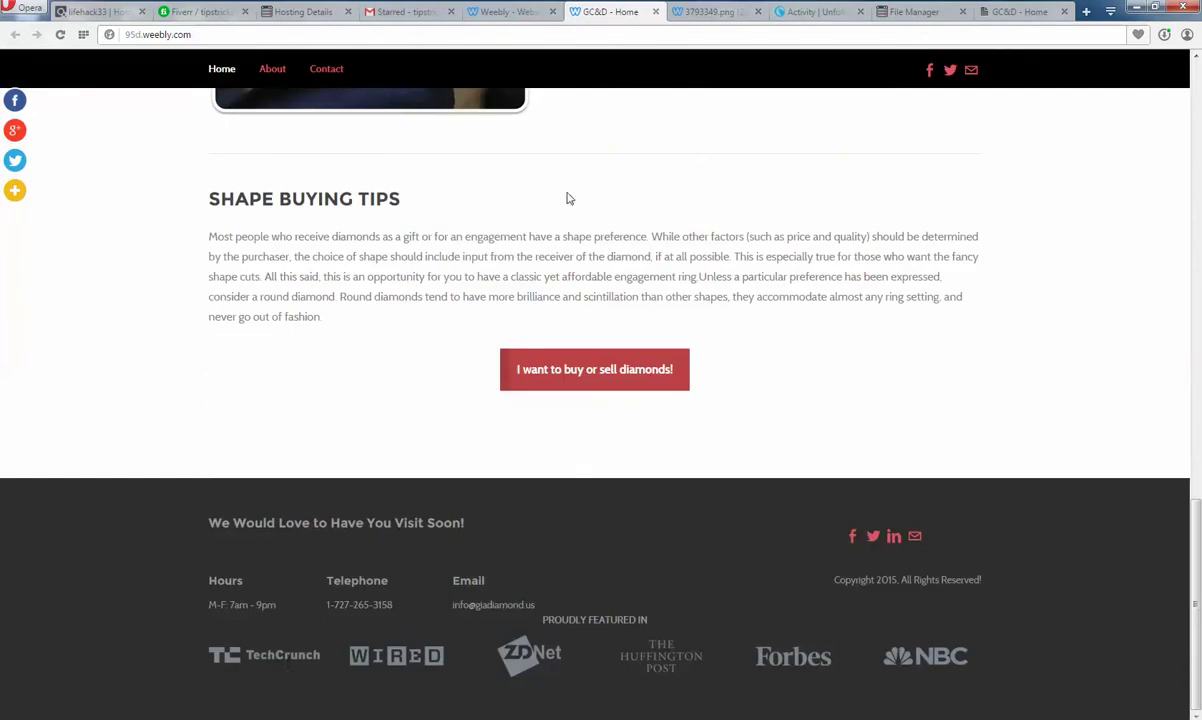
{"action": "right_click", "coordinate": [262, 664]}
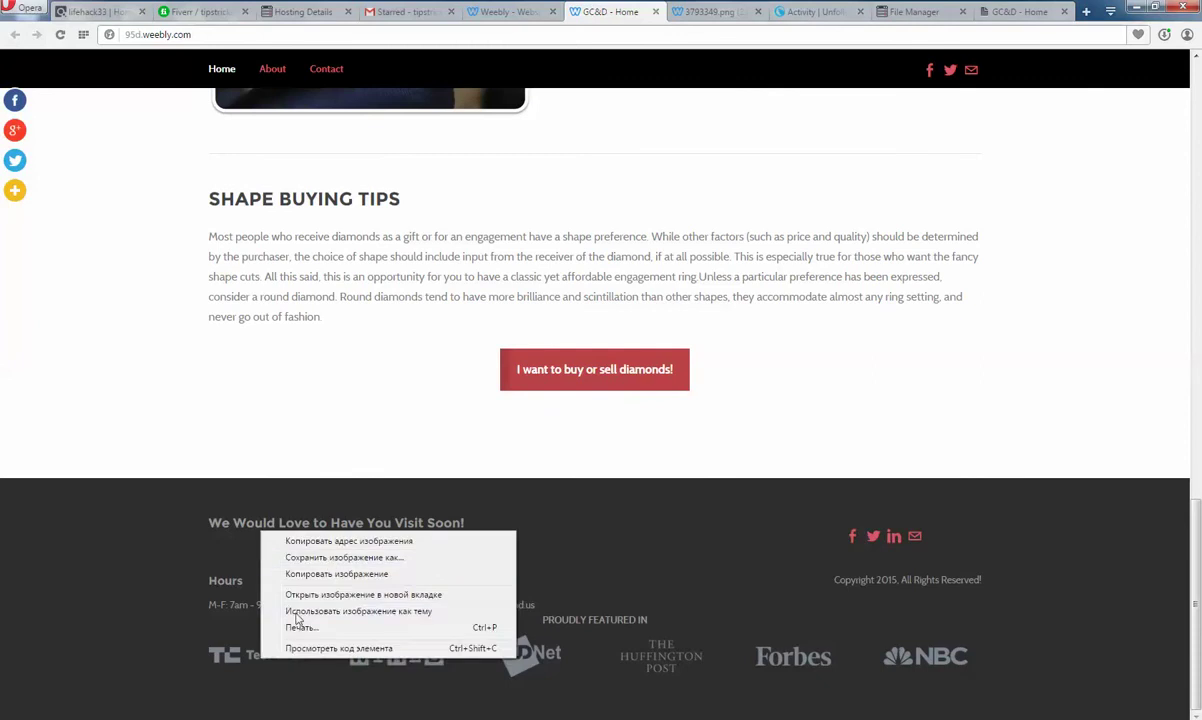
{"action": "left_click", "coordinate": [328, 558]}
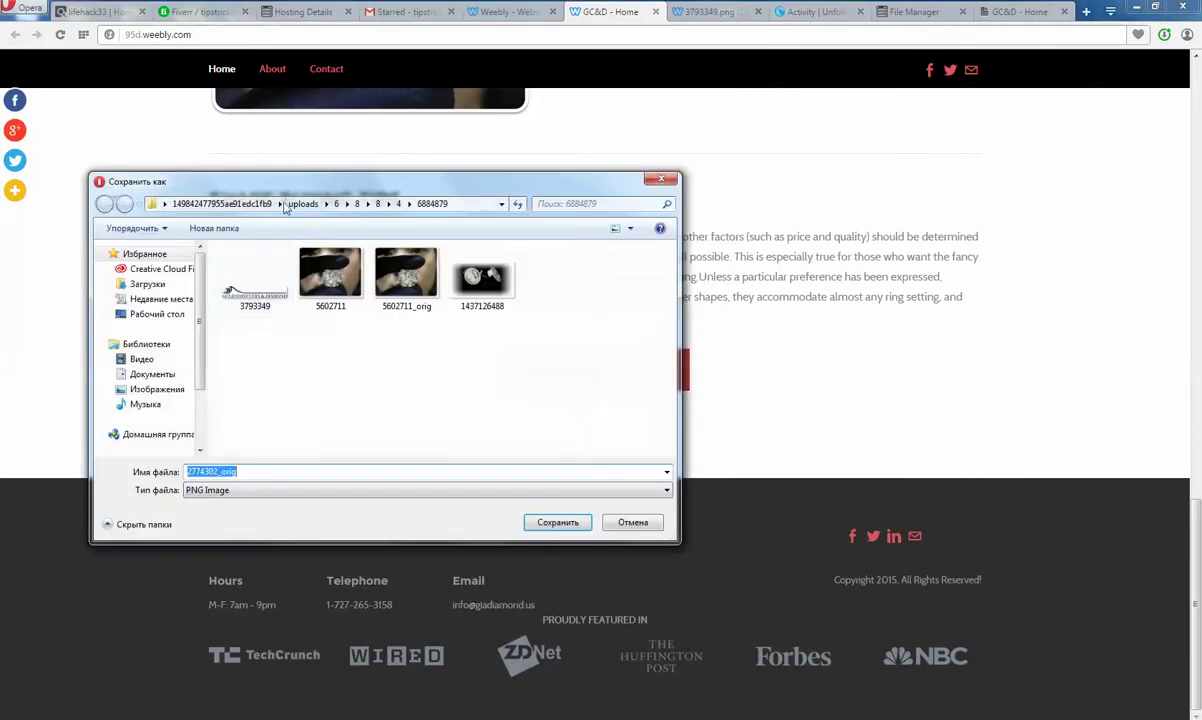
{"action": "left_click_drag", "start_coordinate": [268, 190], "coordinate": [280, 221]}
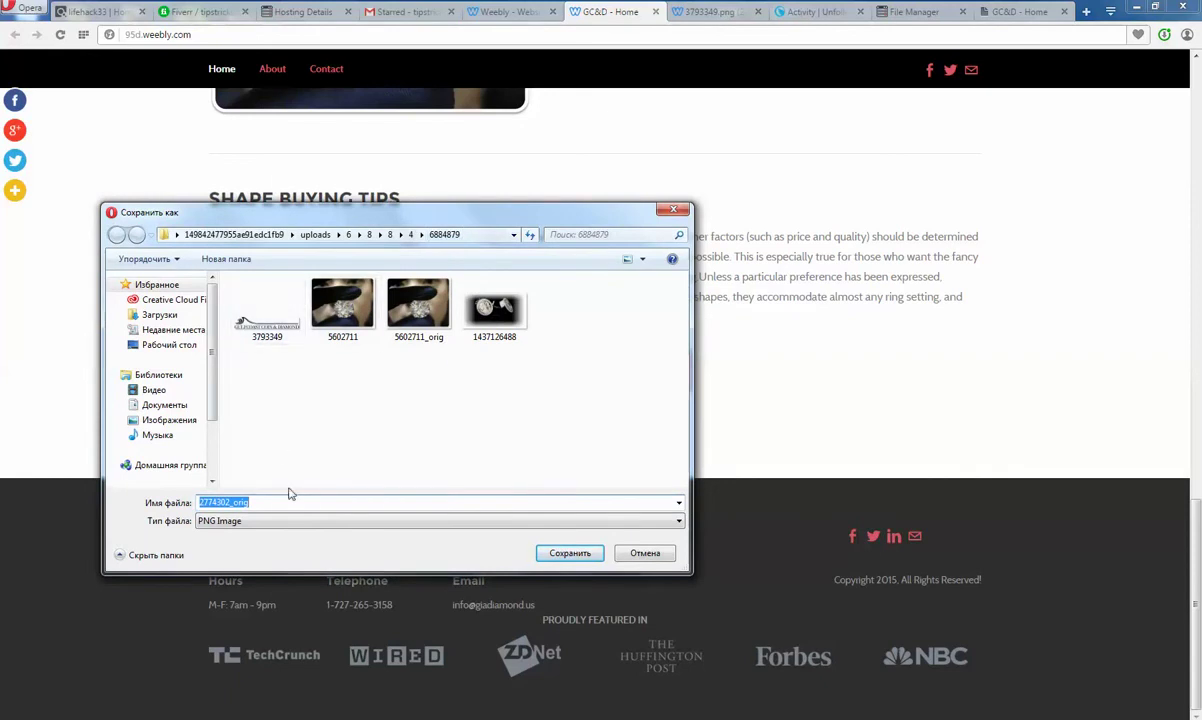
{"action": "left_click", "coordinate": [569, 557]}
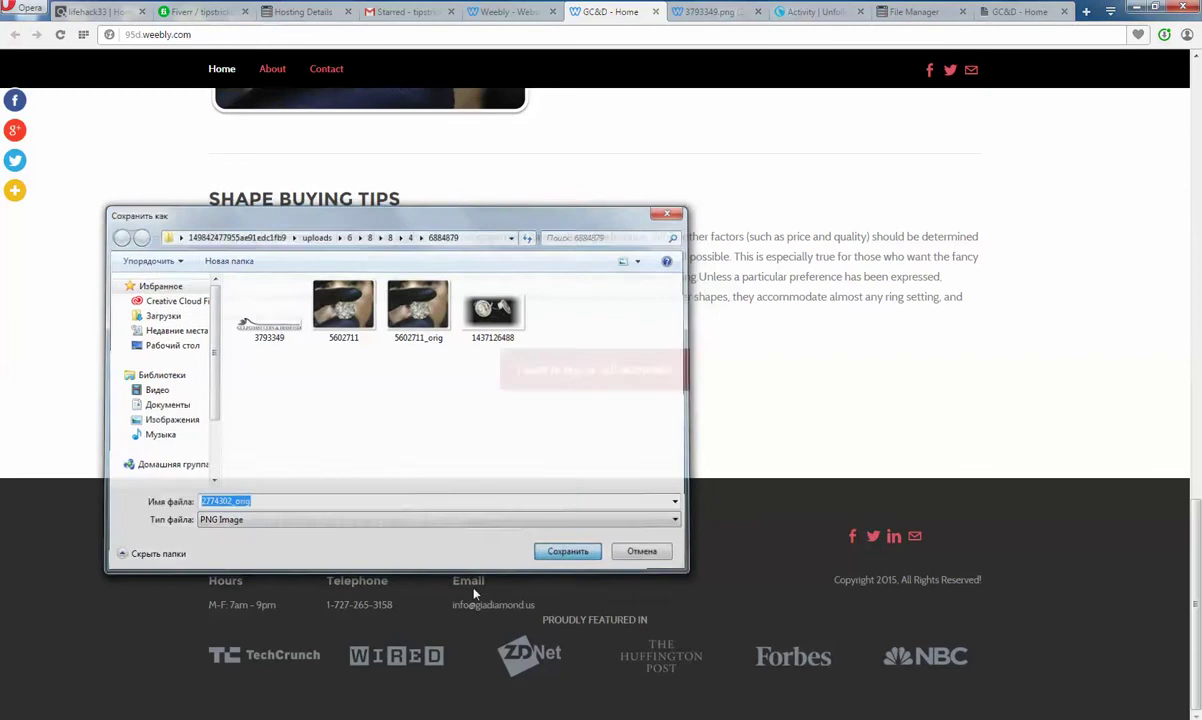
- Save the WIRED footer logo as 3392948_orig PNG in the same 6884879 uploads folder
{"action": "right_click", "coordinate": [414, 658]}
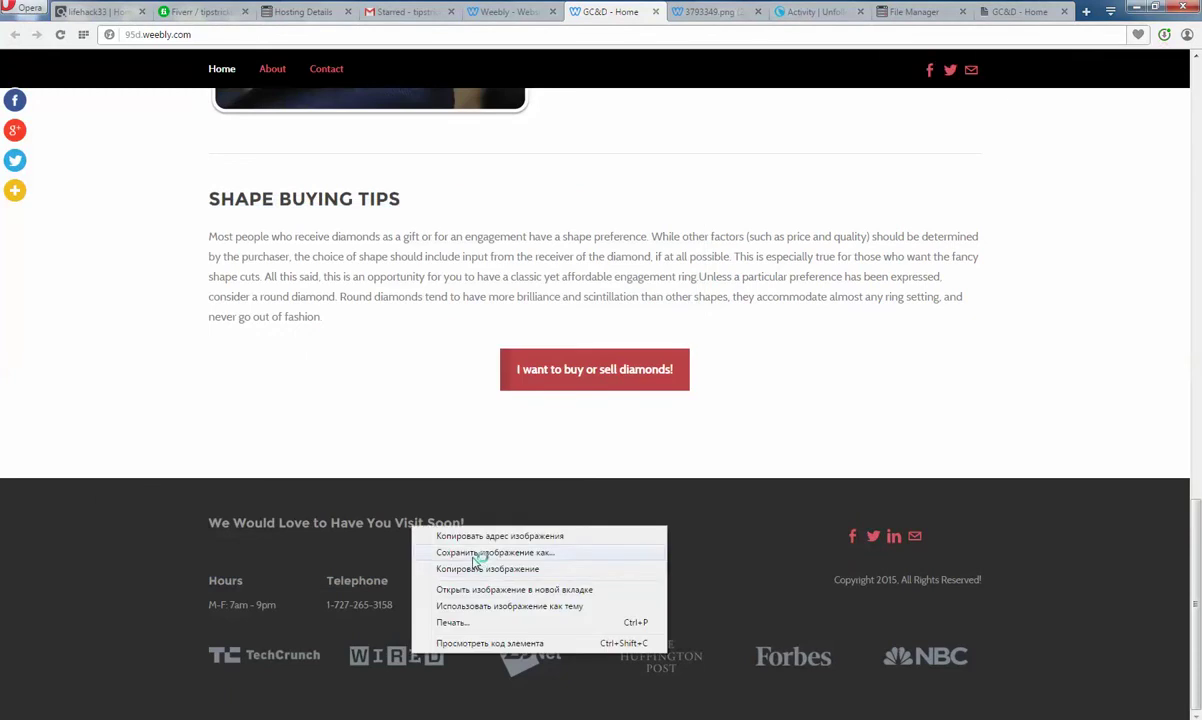
{"action": "left_click", "coordinate": [450, 520]}
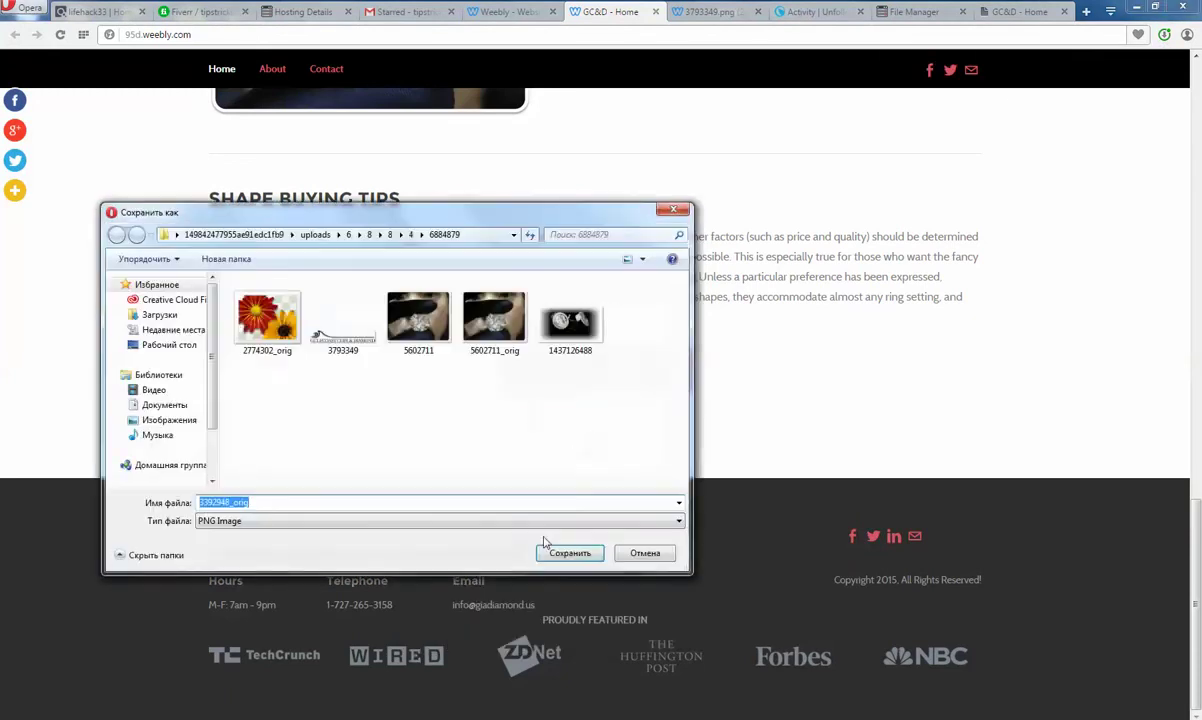
{"action": "key", "text": "Escape"}
- Save the ZDNet footer logo as 9789658_orig PNG in the same 6884879 uploads folder
{"action": "right_click", "coordinate": [522, 655]}
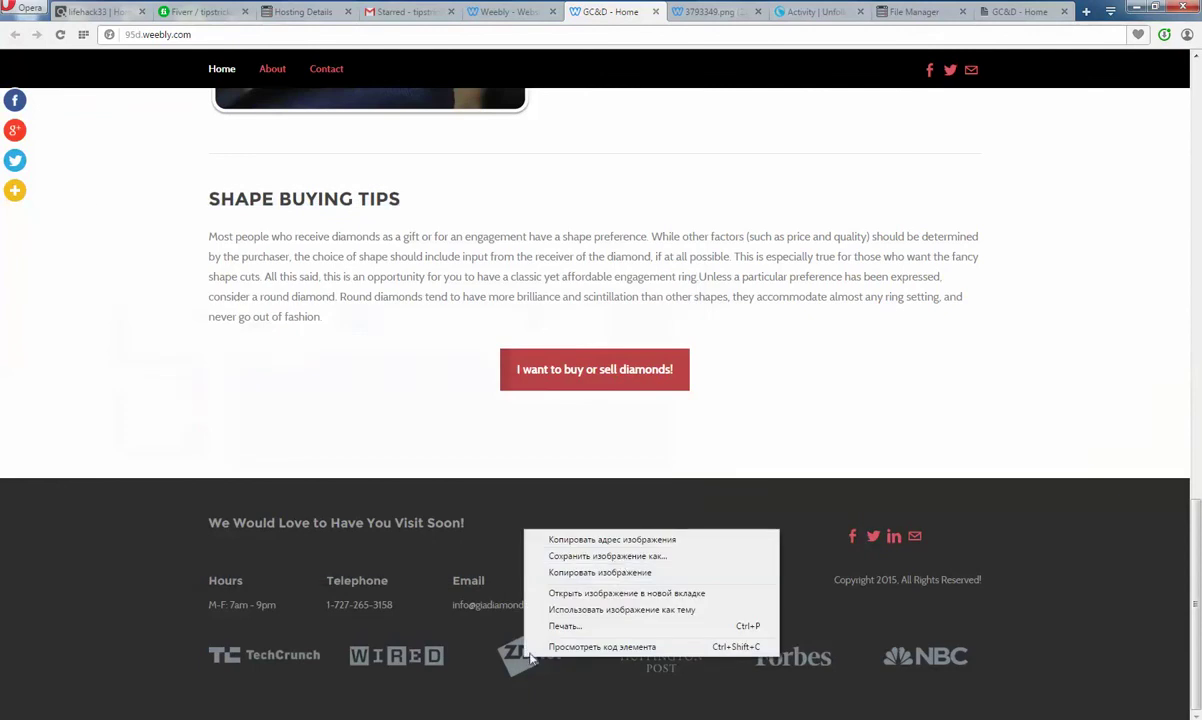
{"action": "left_click", "coordinate": [620, 557]}
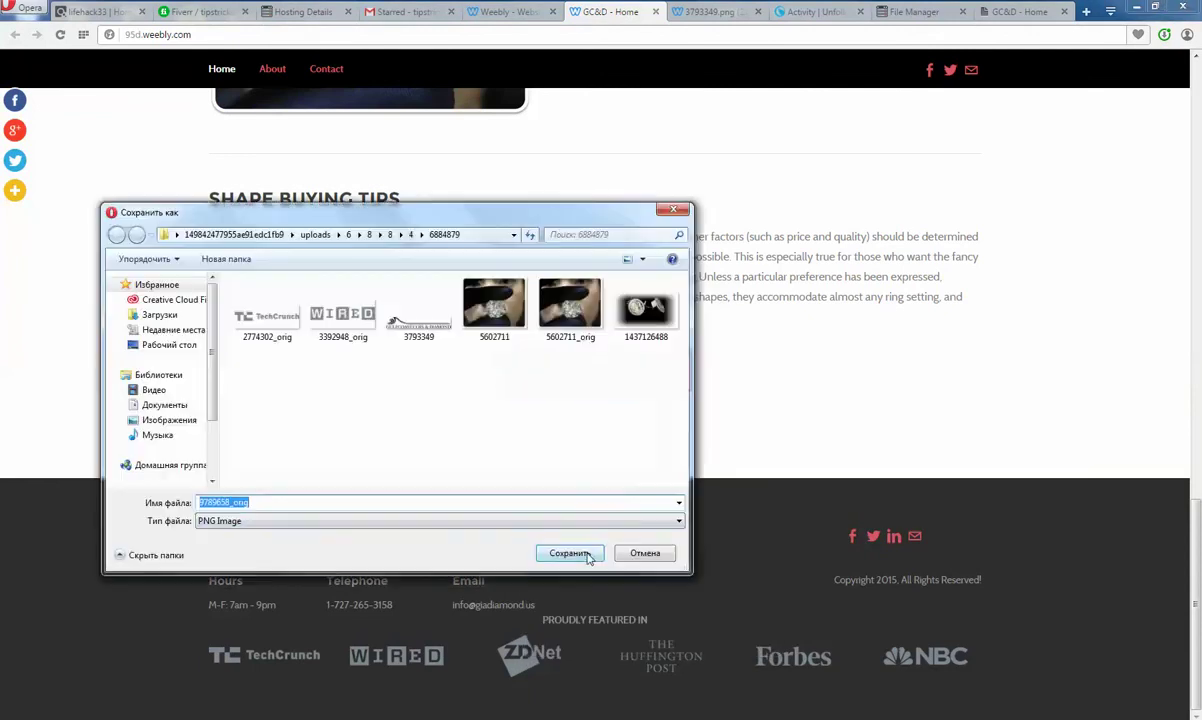
{"action": "left_click", "coordinate": [583, 558]}
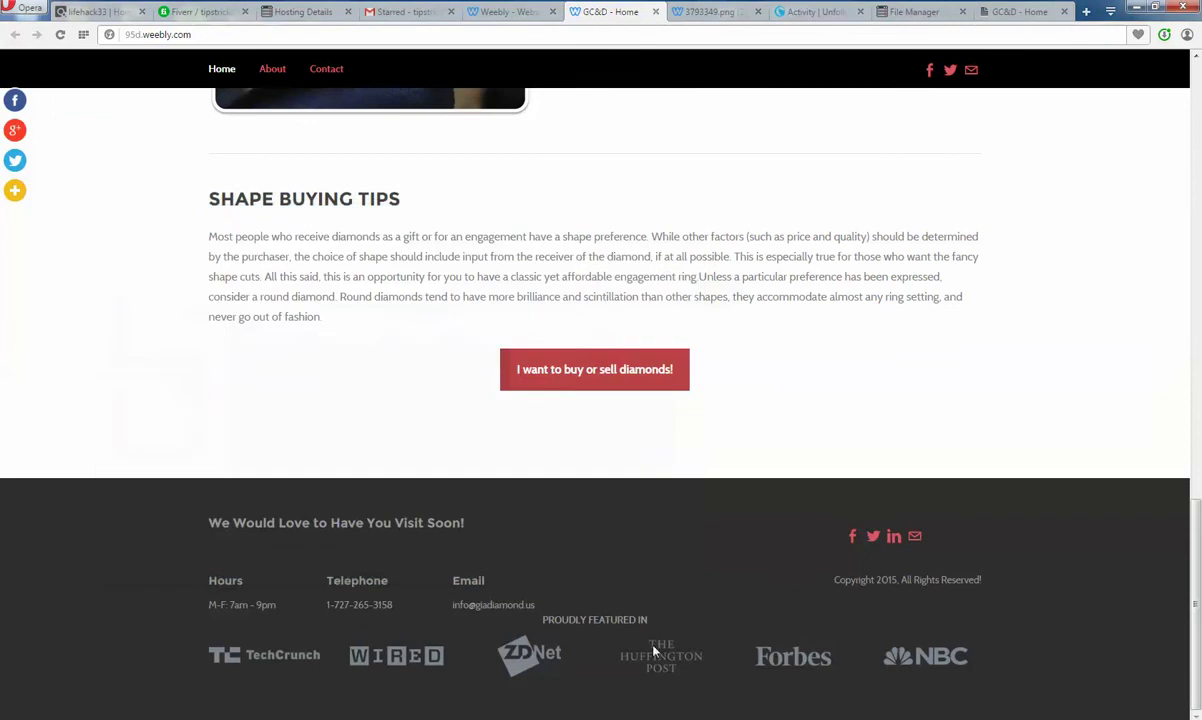
- Save the Huffington Post footer logo as 7353215_orig PNG in the export's 6884879 uploads folder
{"action": "right_click", "coordinate": [656, 650]}
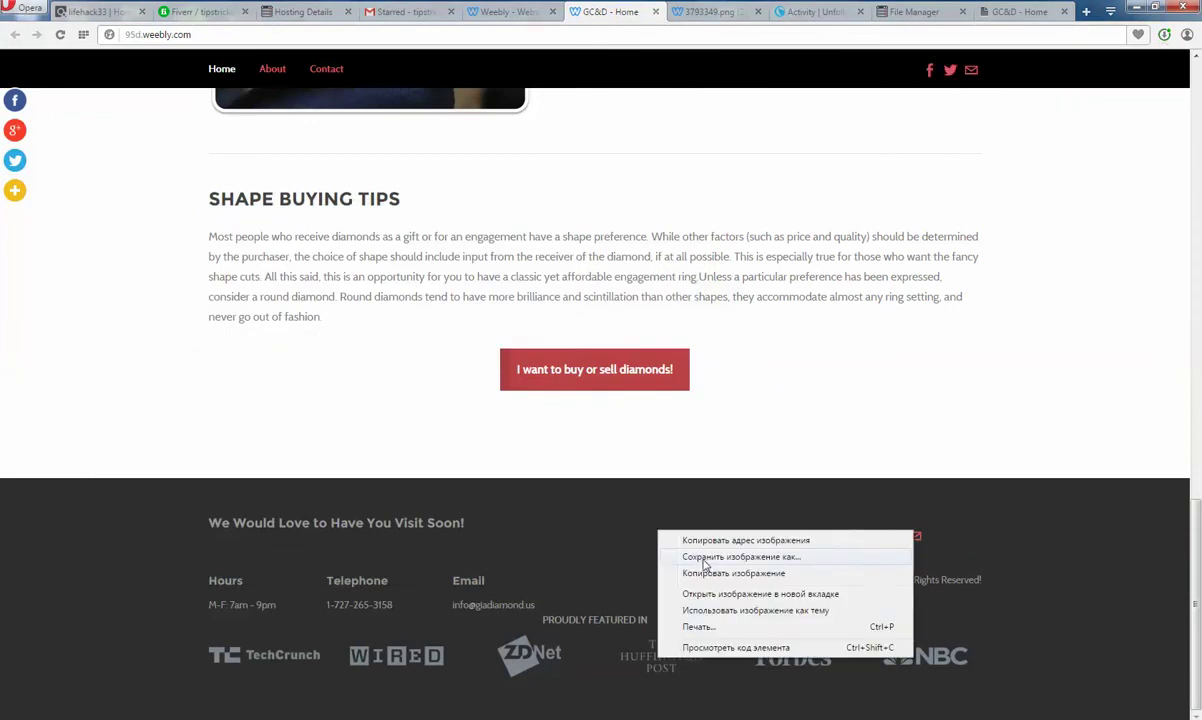
{"action": "left_click", "coordinate": [704, 560]}
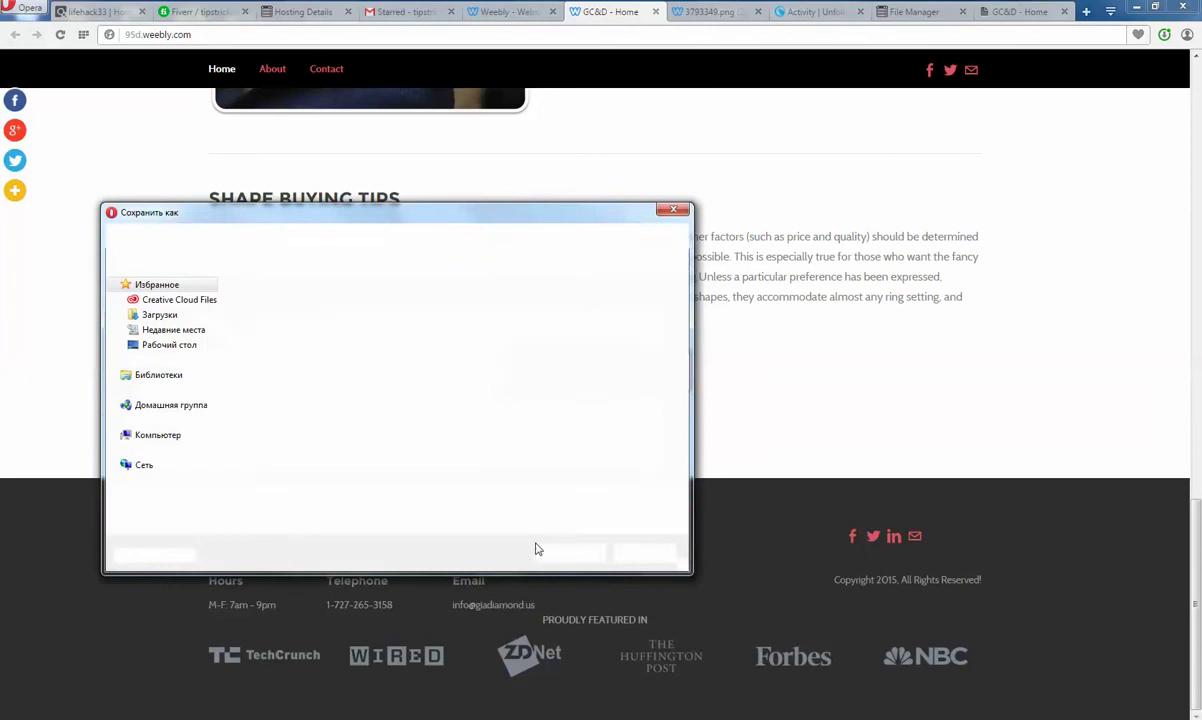
{"action": "left_click", "coordinate": [560, 552]}
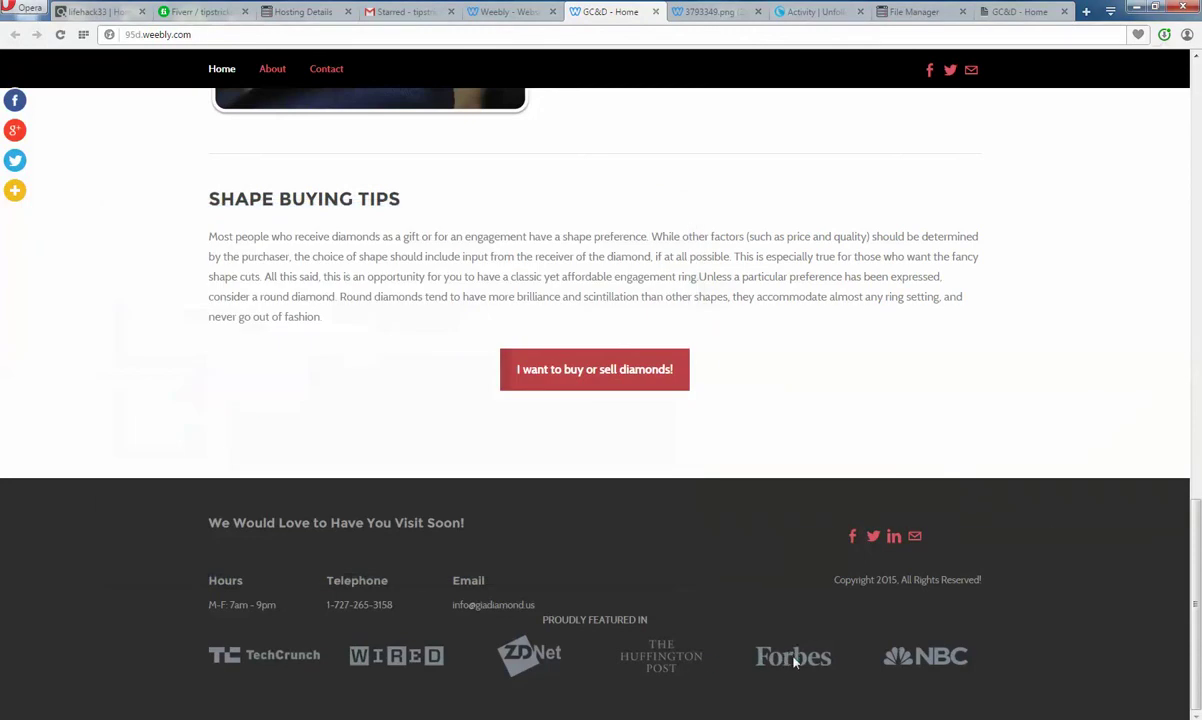
- Save the Forbes footer logo as 8469582_orig PNG in the export's 6884879 uploads folder
{"action": "right_click", "coordinate": [793, 657]}
{"action": "left_click", "coordinate": [854, 555]}
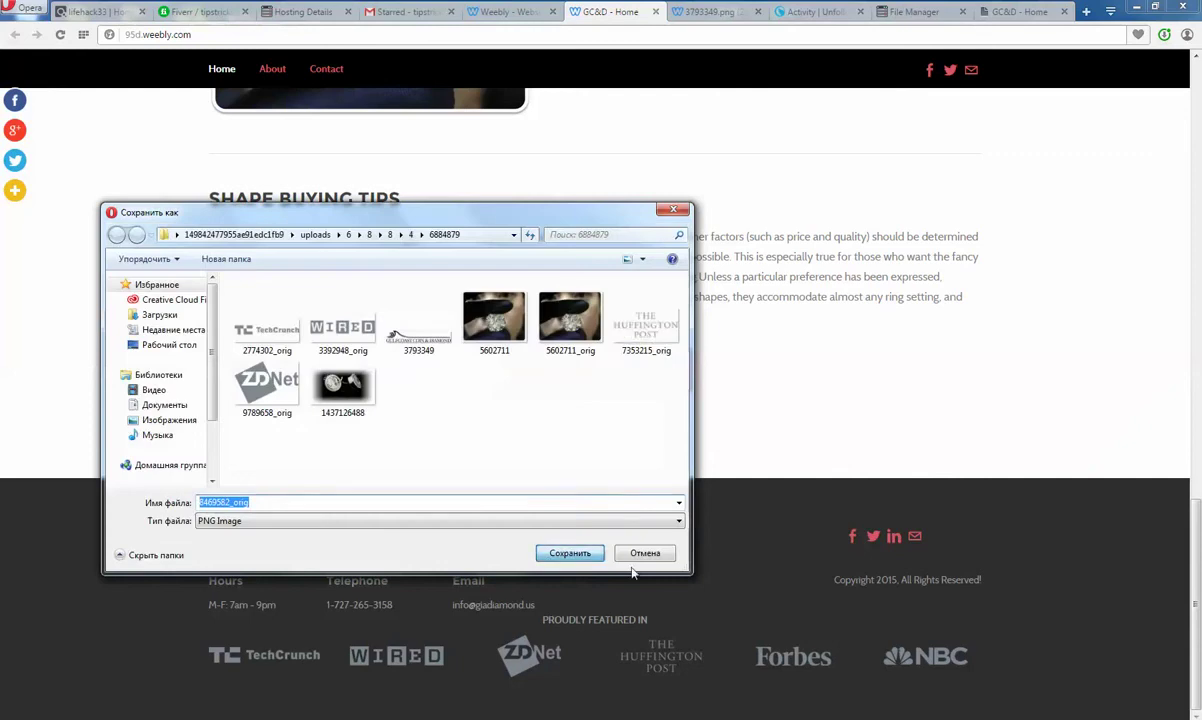
{"action": "left_click", "coordinate": [636, 558]}
- Save the NBC footer logo as 9628428_orig PNG in the export's 6884879 uploads folder
{"action": "right_click", "coordinate": [905, 657]}
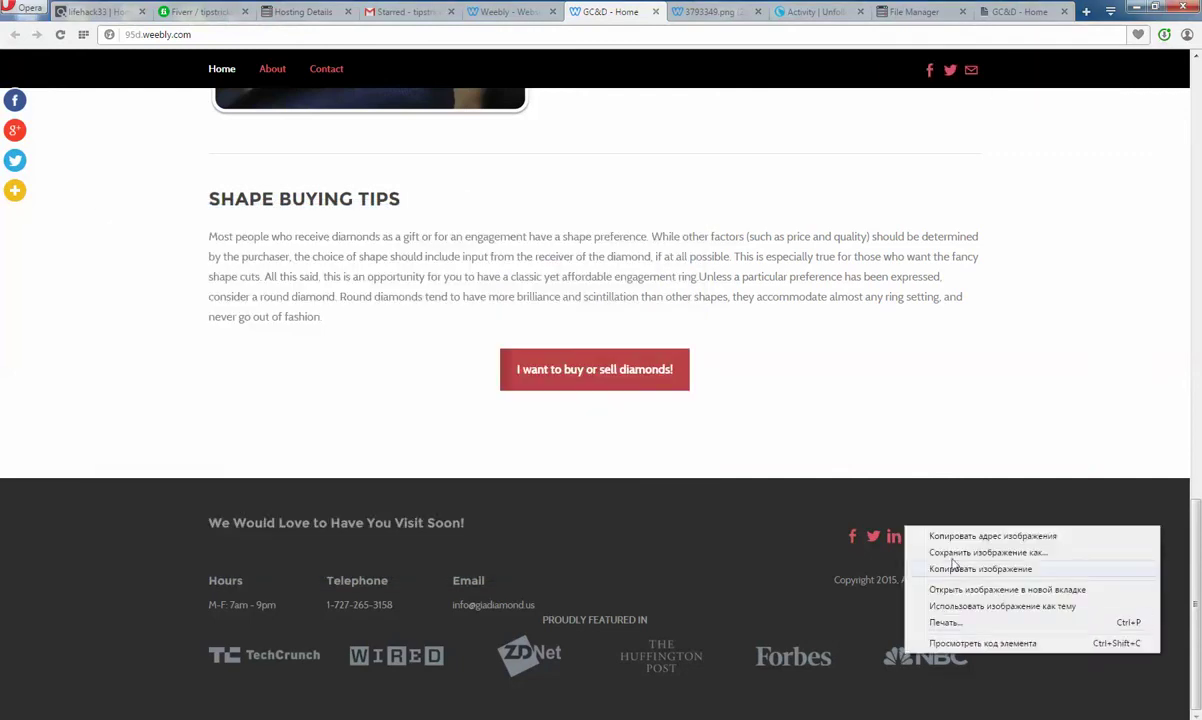
{"action": "left_click", "coordinate": [734, 568]}
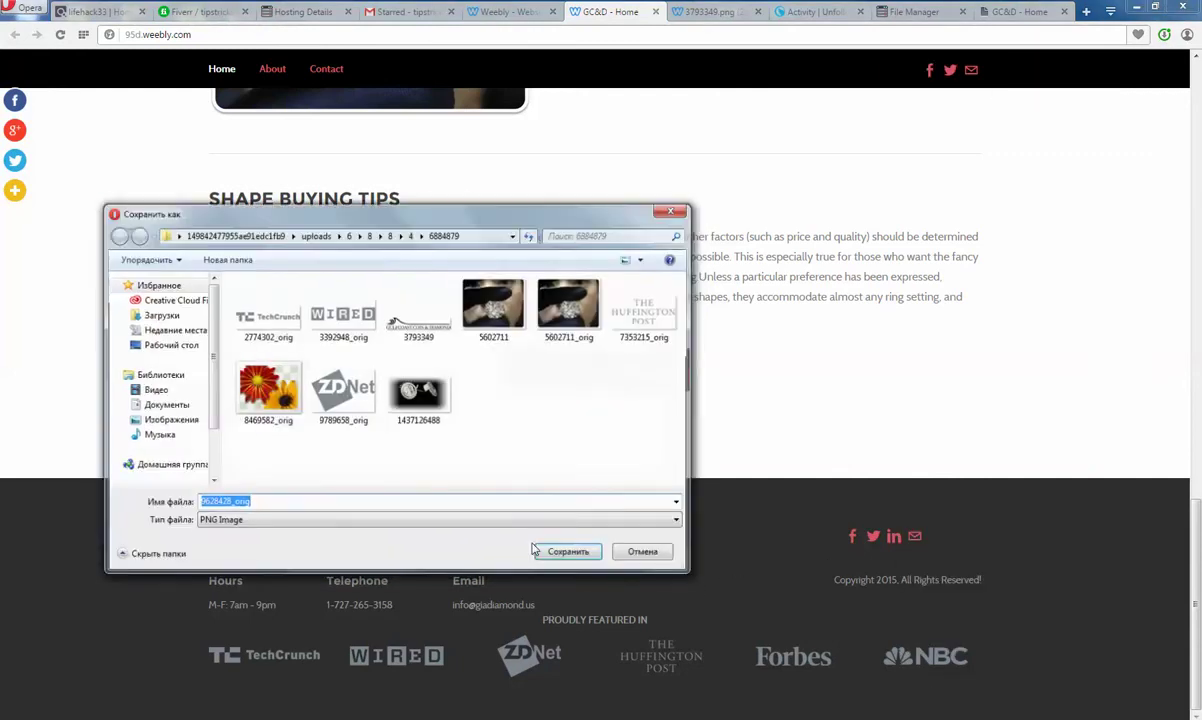
{"action": "left_click", "coordinate": [568, 554]}
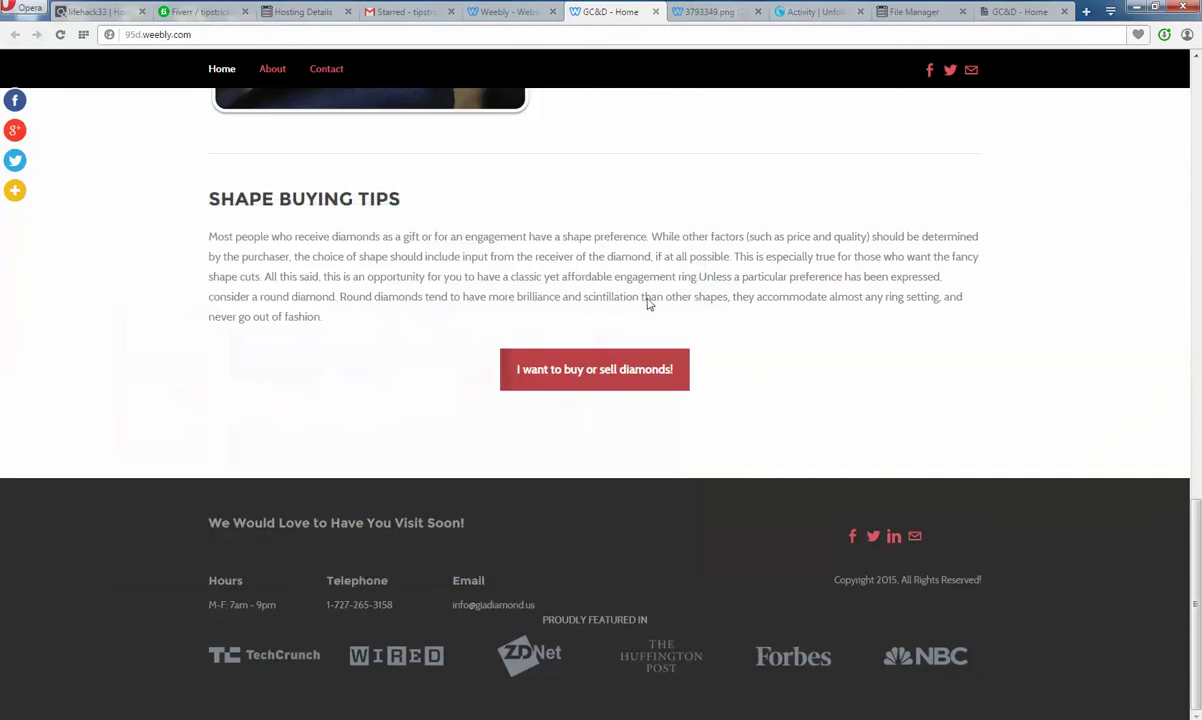
{"action": "left_click", "coordinate": [816, 16]}
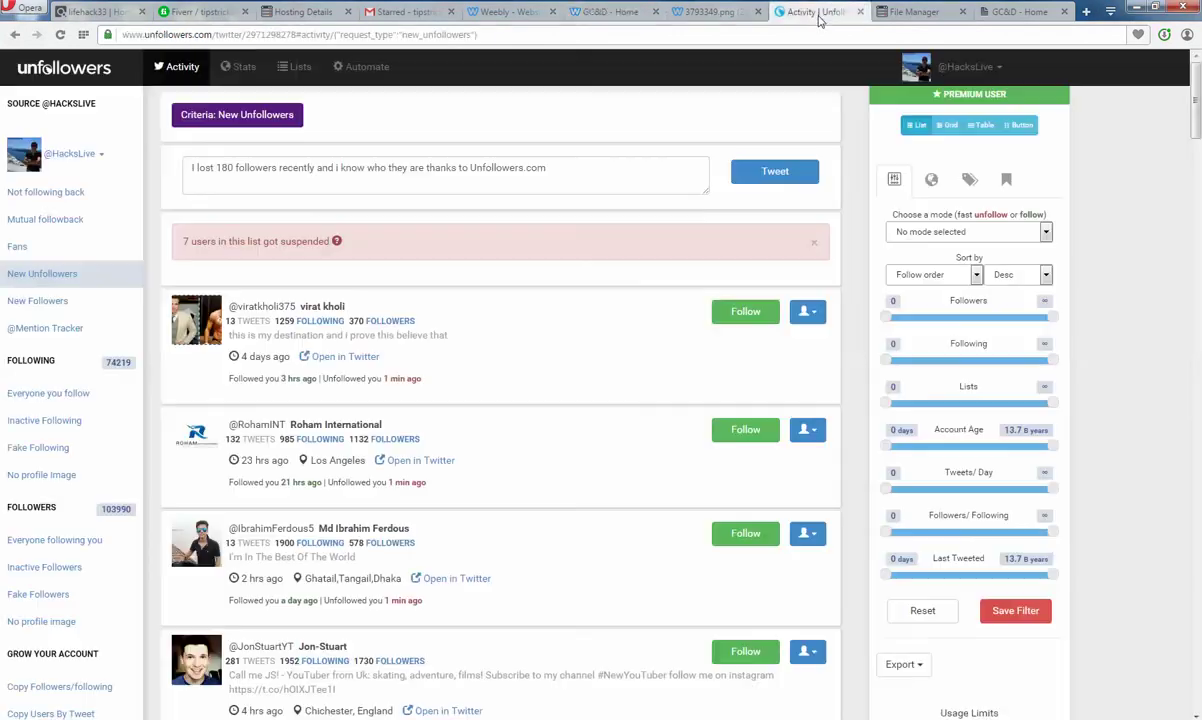
{"action": "left_click", "coordinate": [886, 18]}
{"action": "left_click", "coordinate": [1136, 7]}
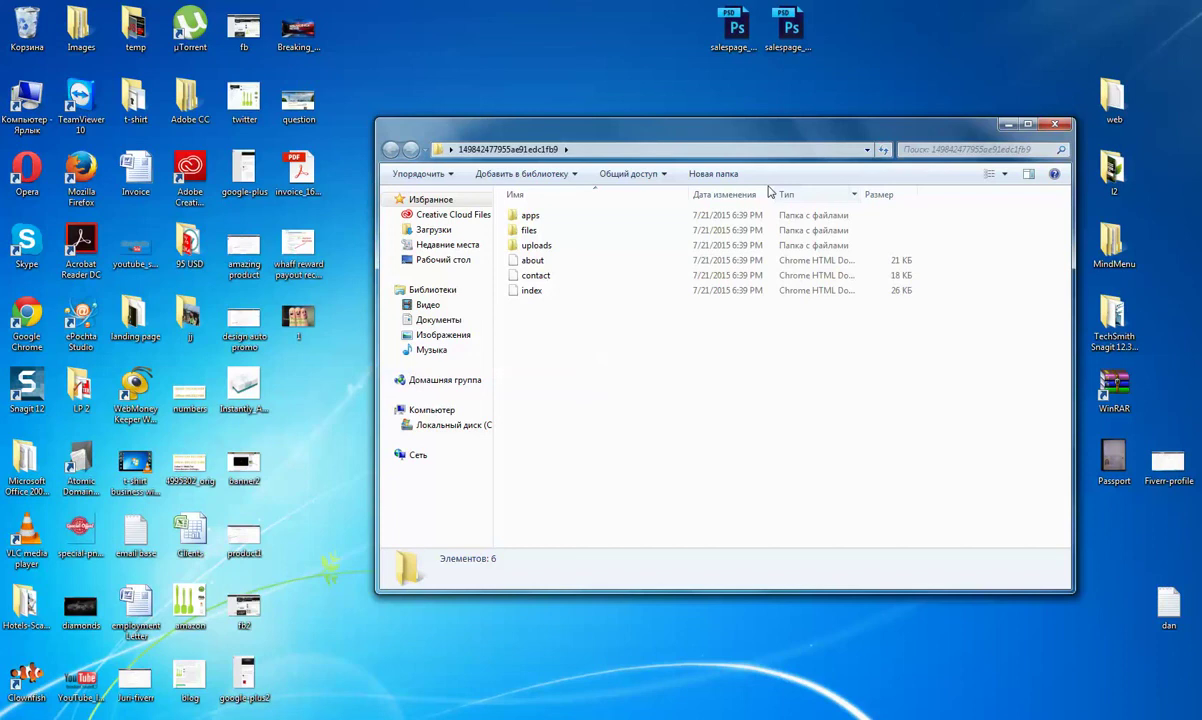
{"action": "left_click_drag", "start_coordinate": [526, 331], "coordinate": [553, 215]}
{"action": "right_click", "coordinate": [553, 214]}
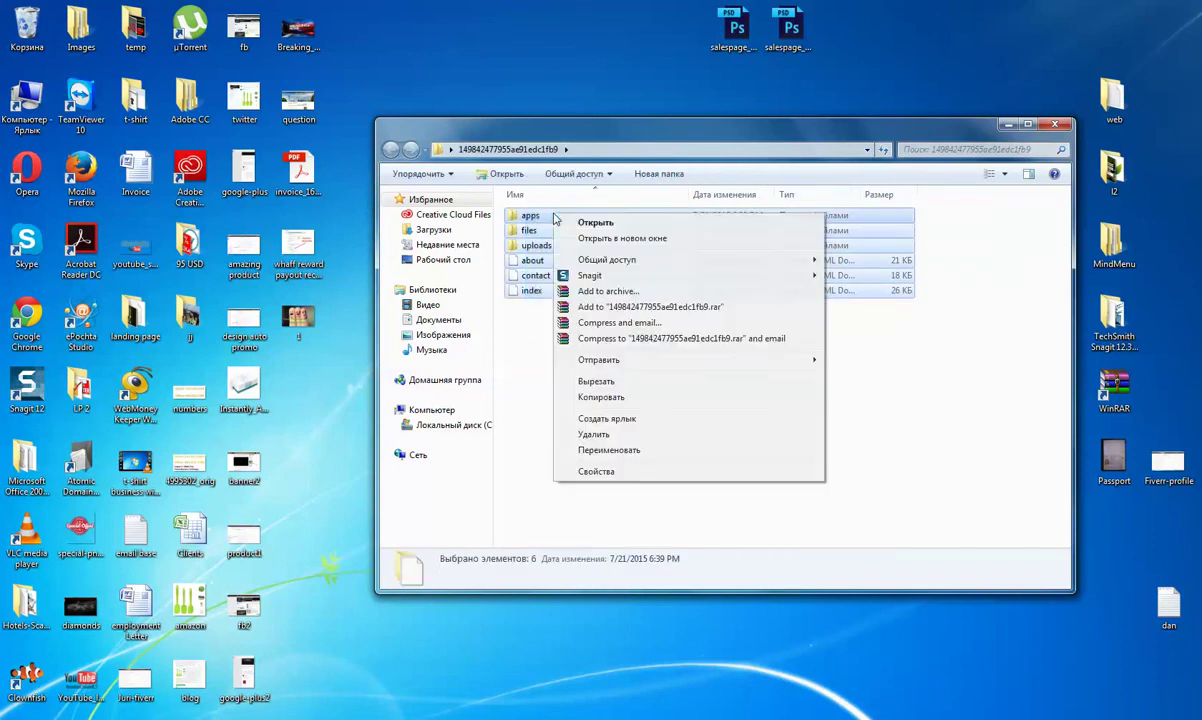
{"action": "left_click", "coordinate": [631, 292]}
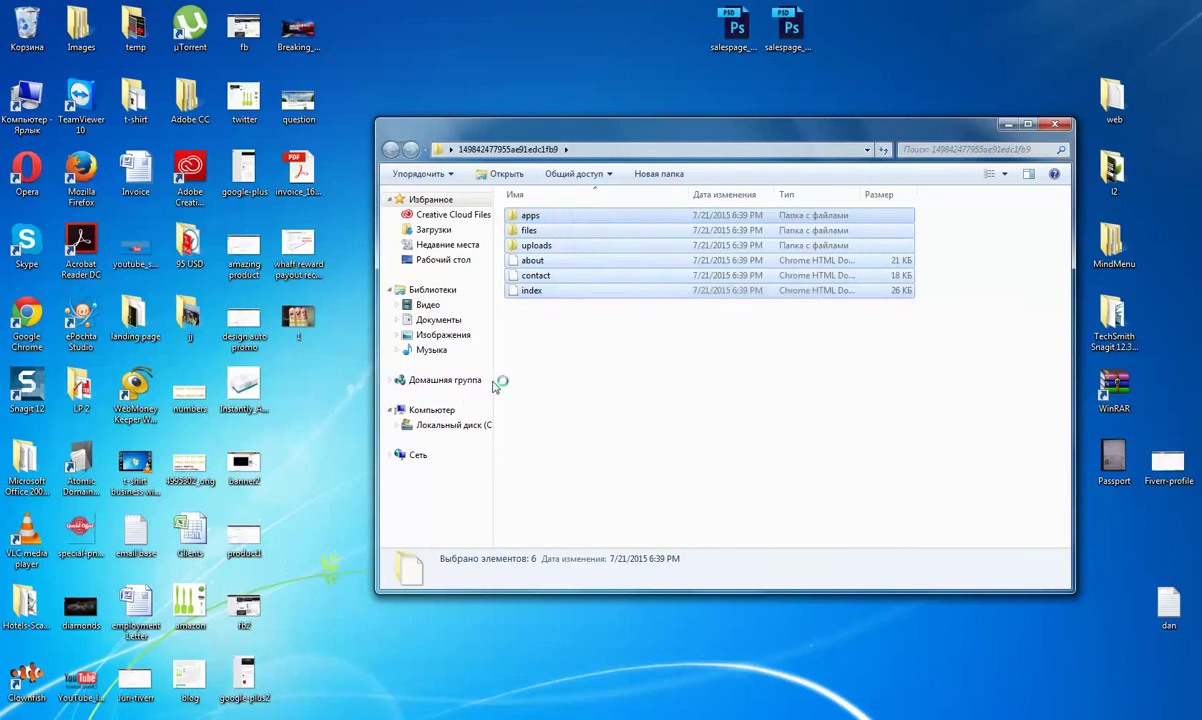
{"action": "left_click", "coordinate": [545, 350]}
{"action": "left_click", "coordinate": [539, 280]}
{"action": "left_click_drag", "start_coordinate": [559, 280], "coordinate": [340, 255]}
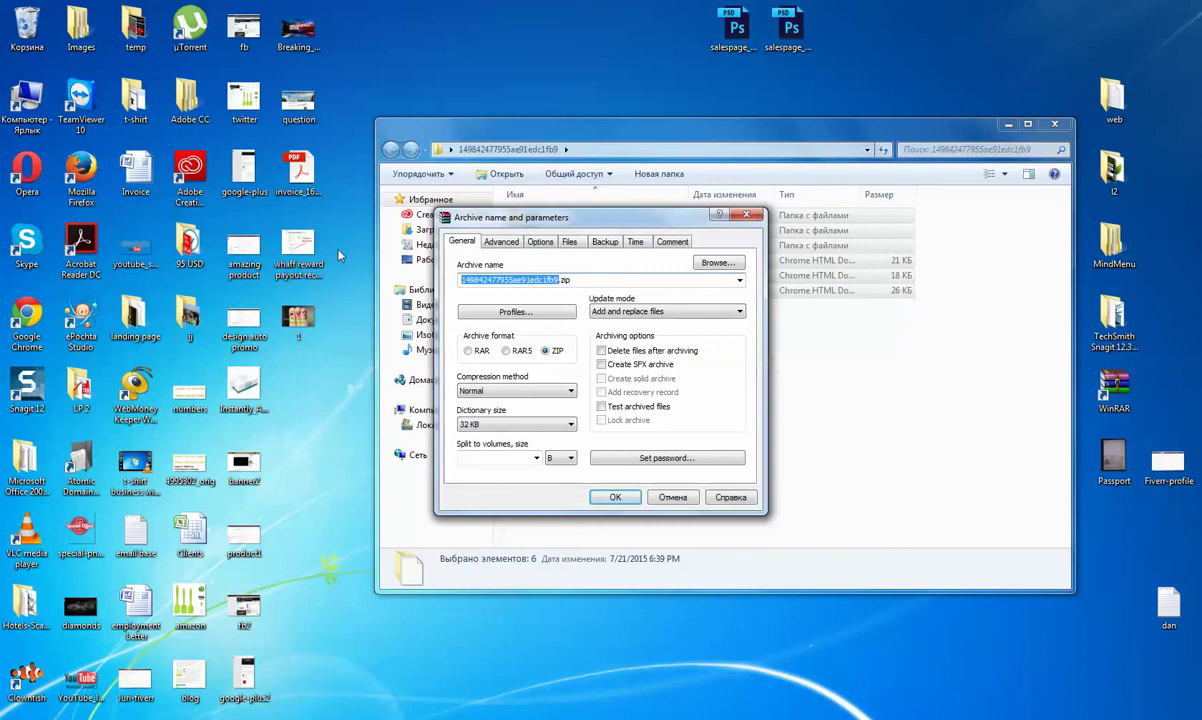
{"action": "type", "text": "mywebsite"}
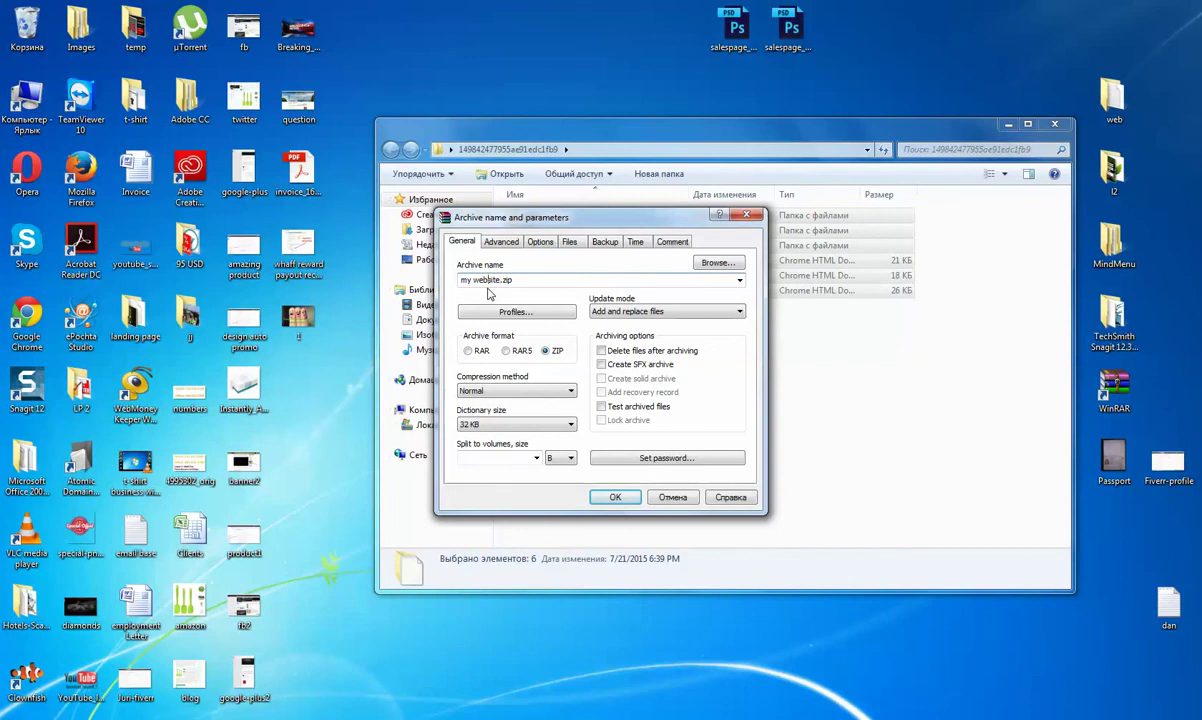
{"action": "left_click", "coordinate": [615, 497]}
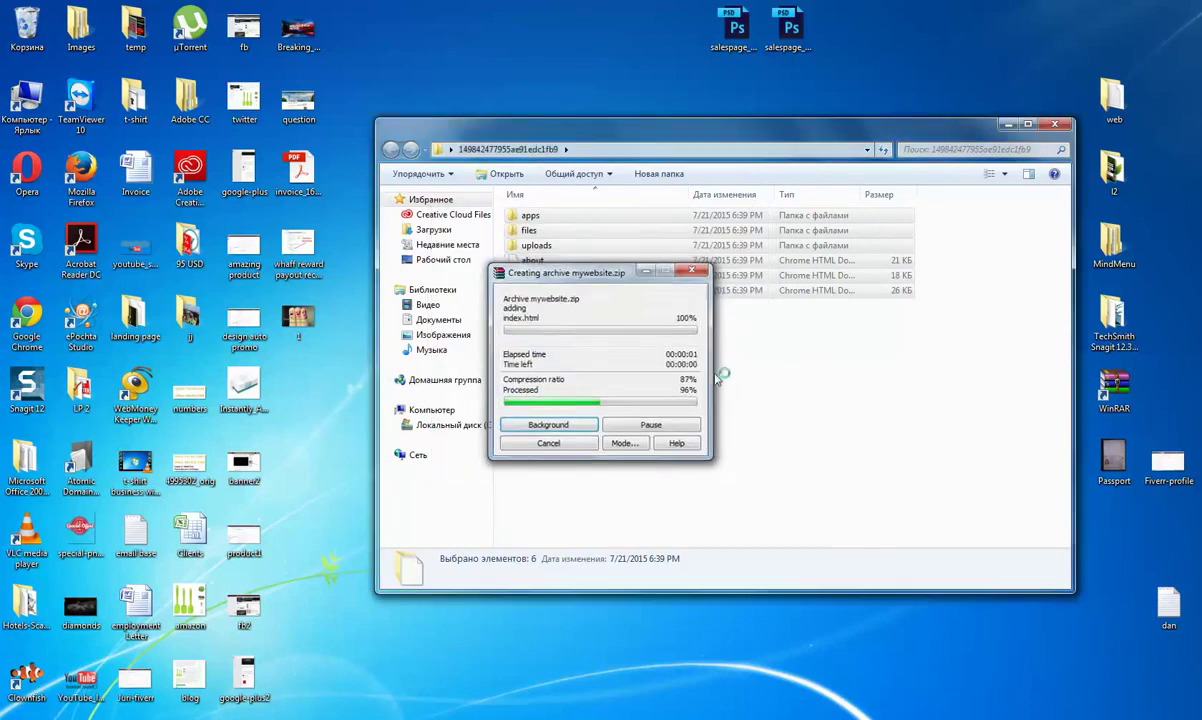
- Copy the full path of the export folder from its Explorer window
{"action": "left_click", "coordinate": [623, 152]}
{"action": "key", "text": "ctrl+c"}
{"action": "right_click", "coordinate": [623, 152]}
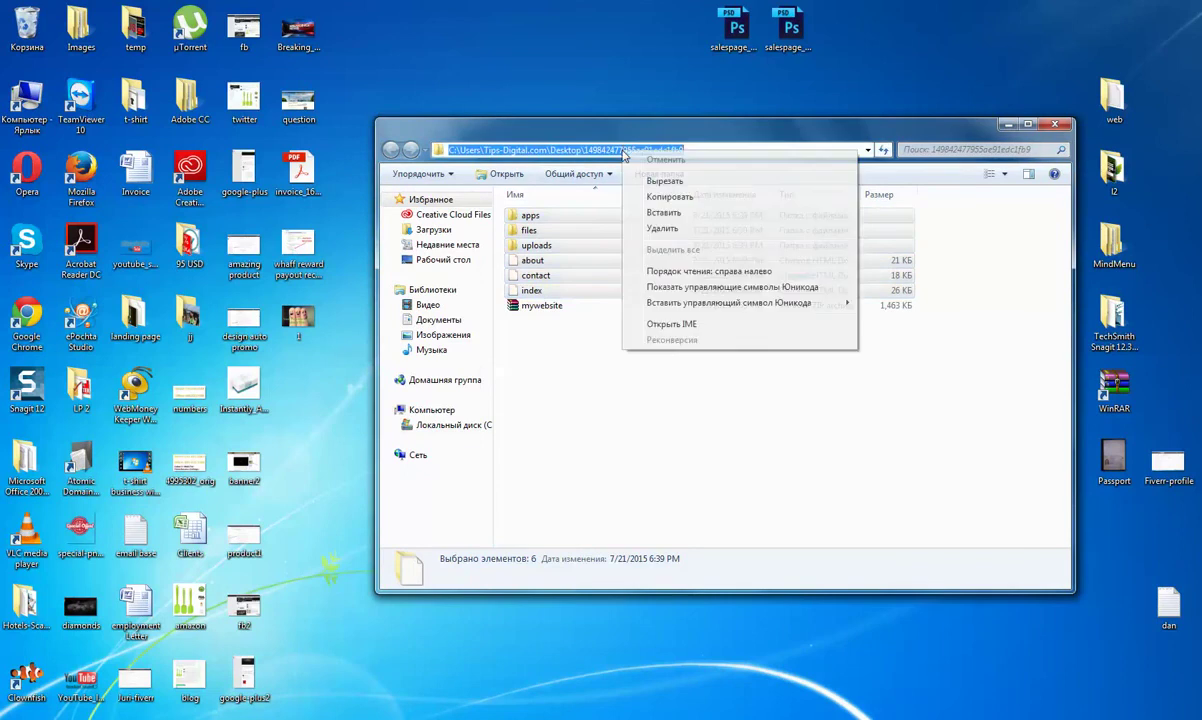
{"action": "left_click", "coordinate": [660, 196]}
{"action": "left_click", "coordinate": [655, 519]}
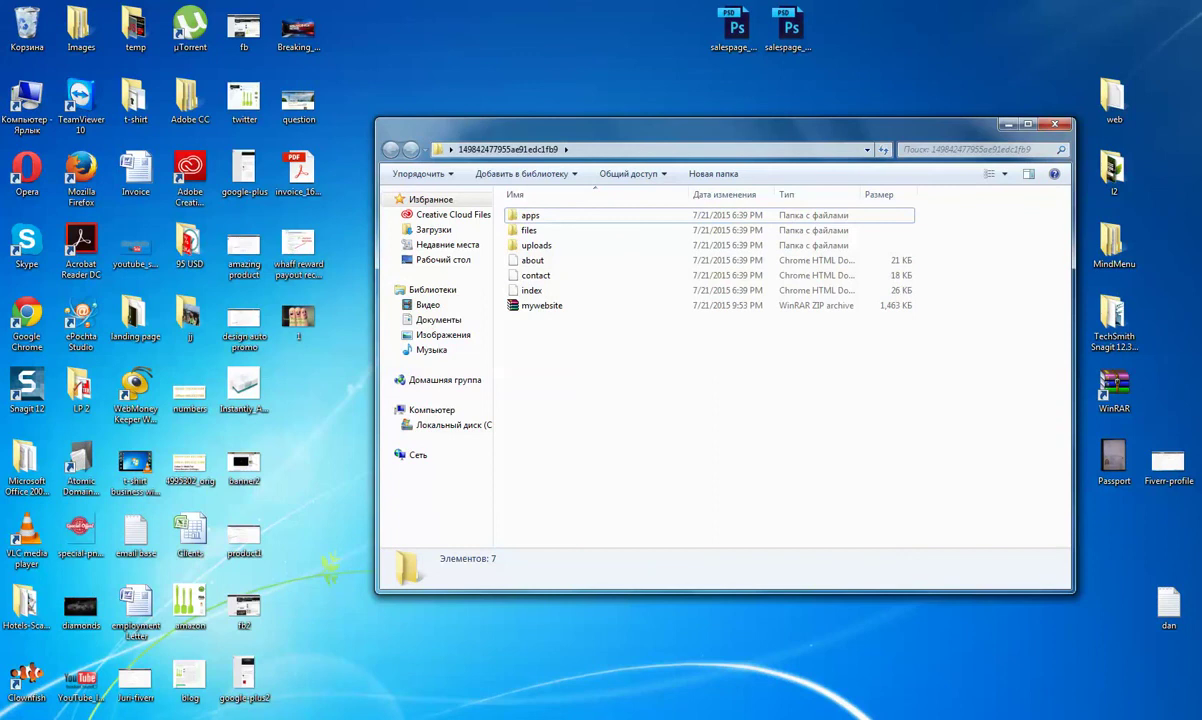
- Switch to the GoDaddy File Manager in Opera and upload mywebsite.zip from the copied folder path into giadiamond.us
{"action": "left_click", "coordinate": [282, 666]}
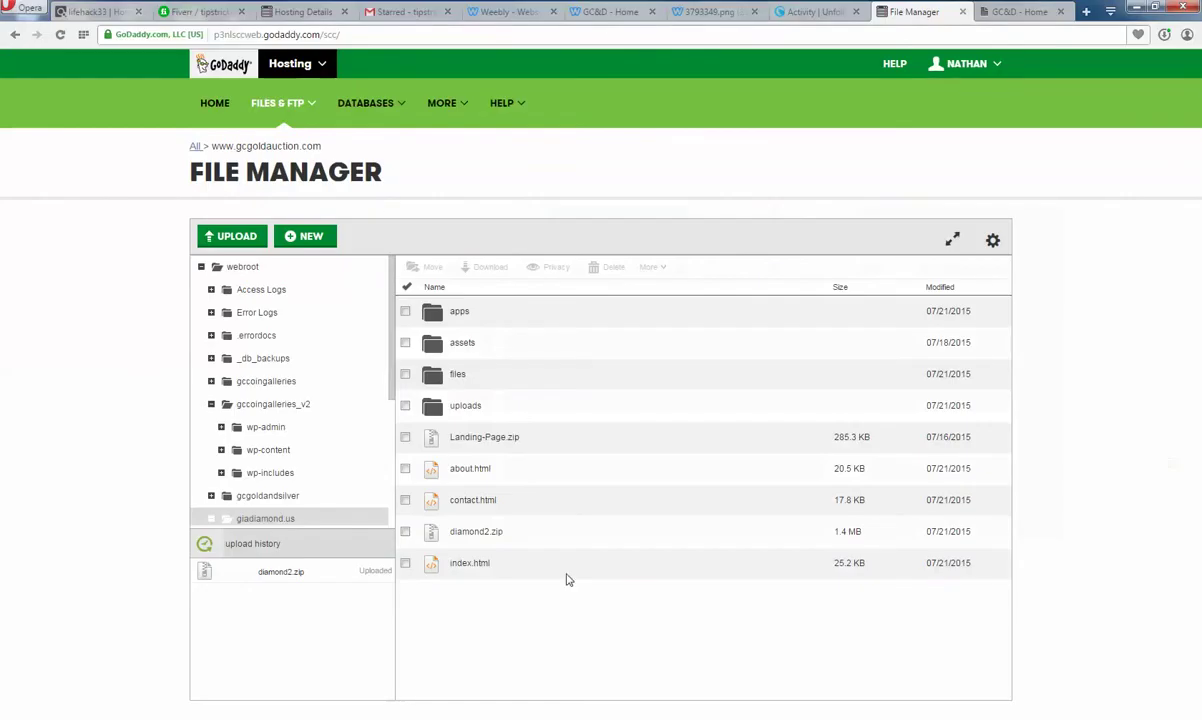
{"action": "left_click", "coordinate": [232, 236]}
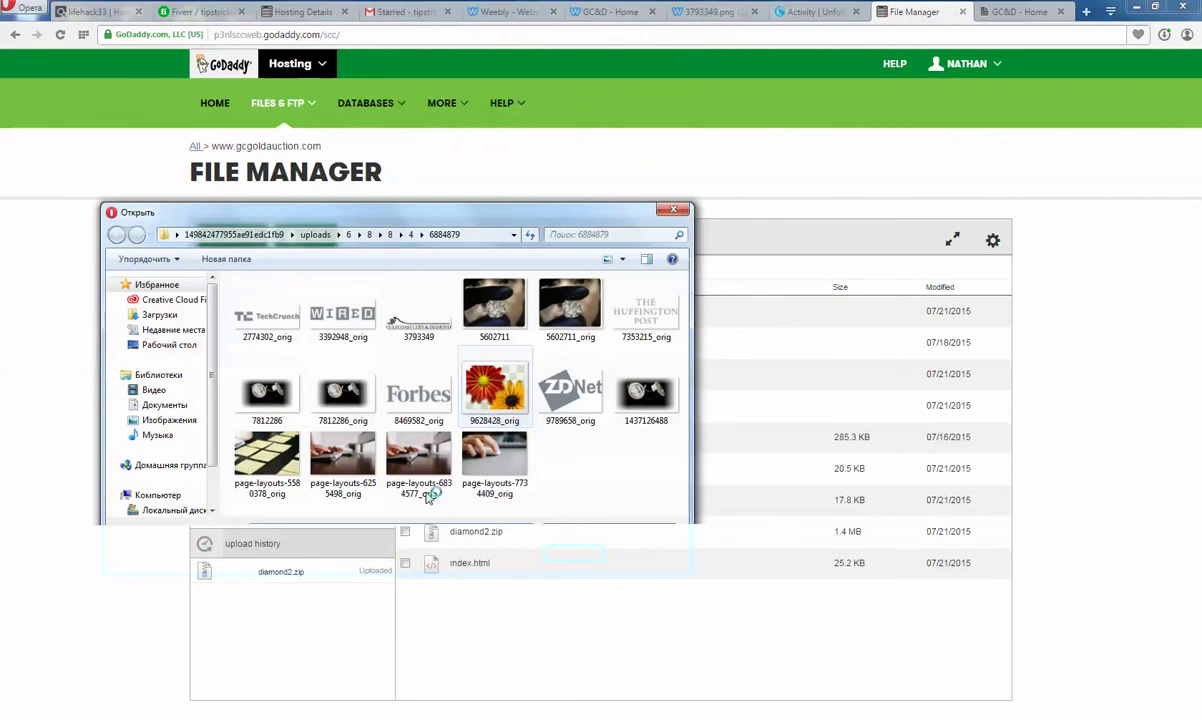
{"action": "key", "text": "ctrl+v"}
{"action": "key", "text": "Return"}
{"action": "key", "text": "Return"}
{"action": "left_click", "coordinate": [268, 390]}
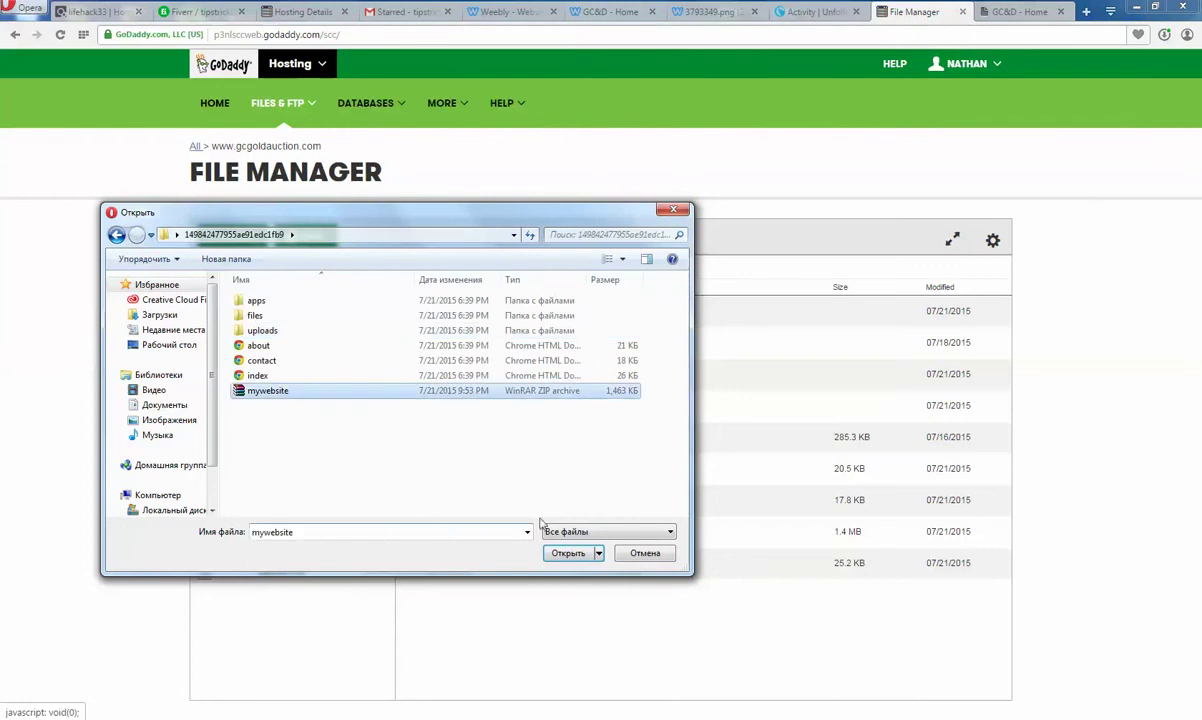
{"action": "left_click", "coordinate": [569, 555]}
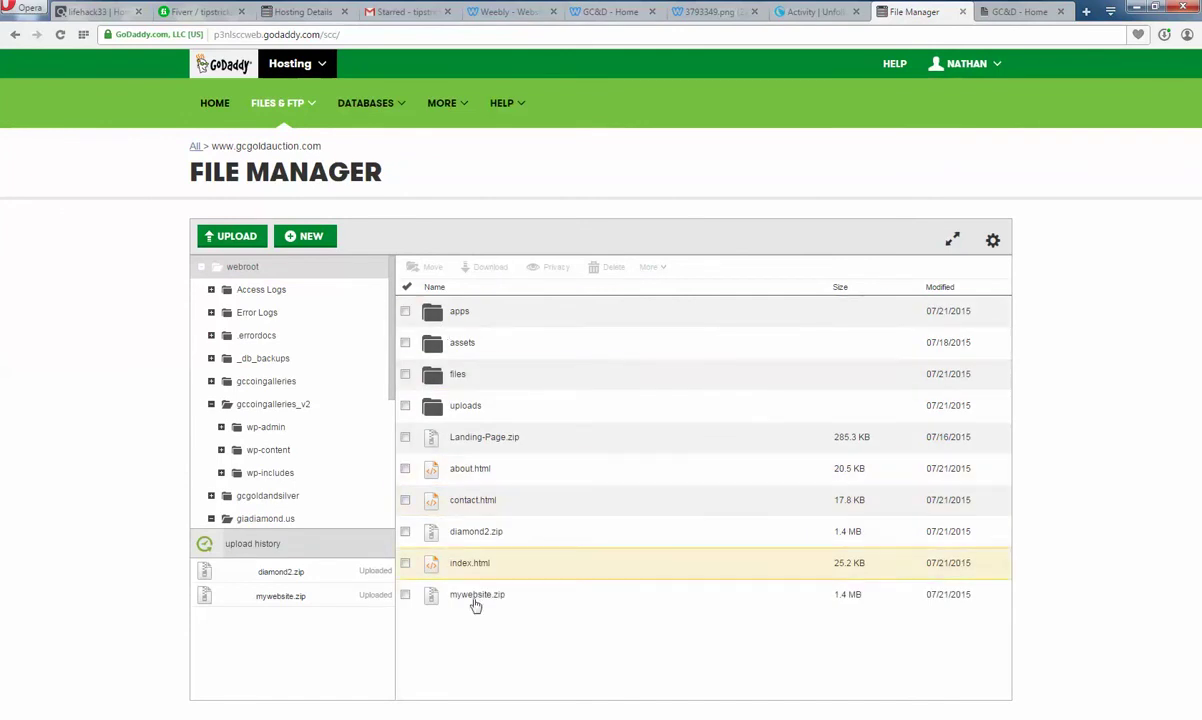
- Extract the uploaded mywebsite.zip into the giadiamond.us folder, overwriting existing files
{"action": "left_click", "coordinate": [405, 595]}
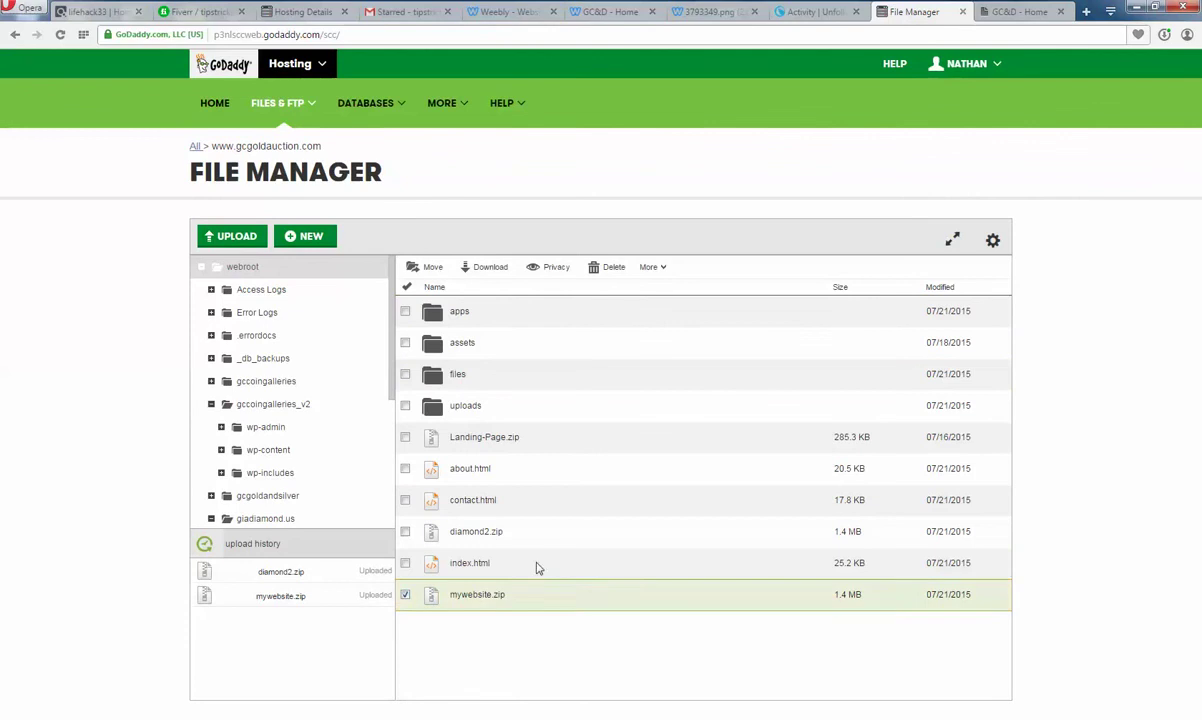
{"action": "left_click", "coordinate": [657, 272]}
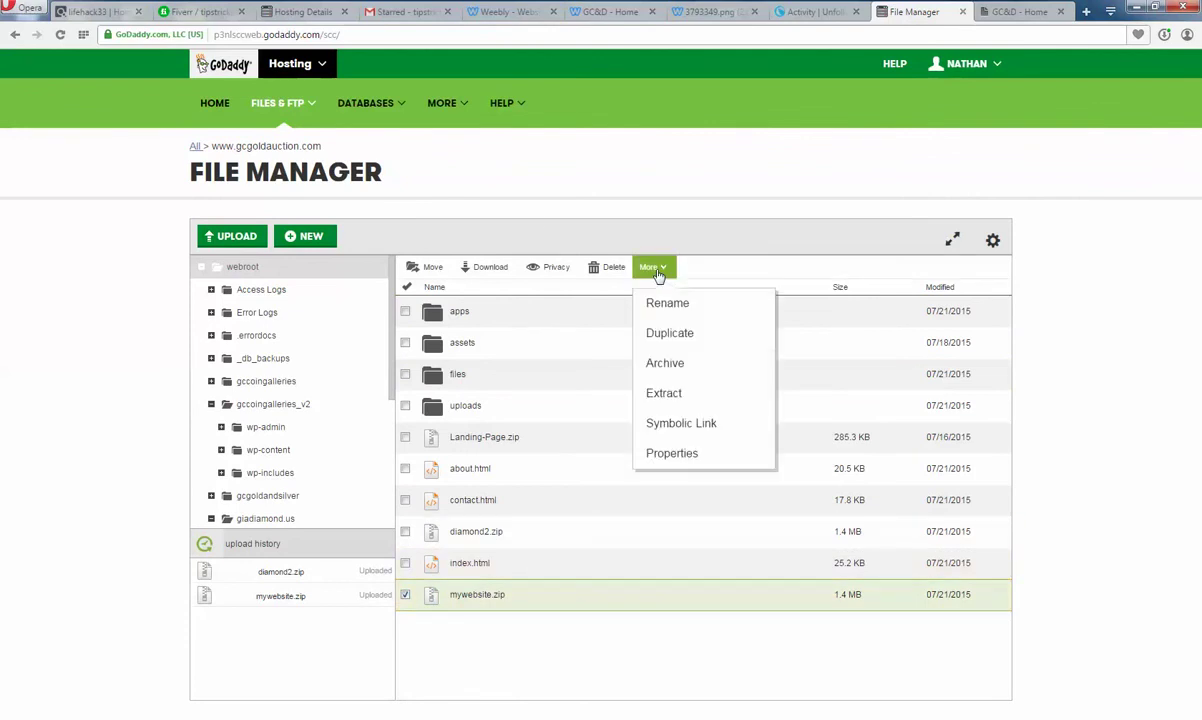
{"action": "left_click", "coordinate": [730, 392]}
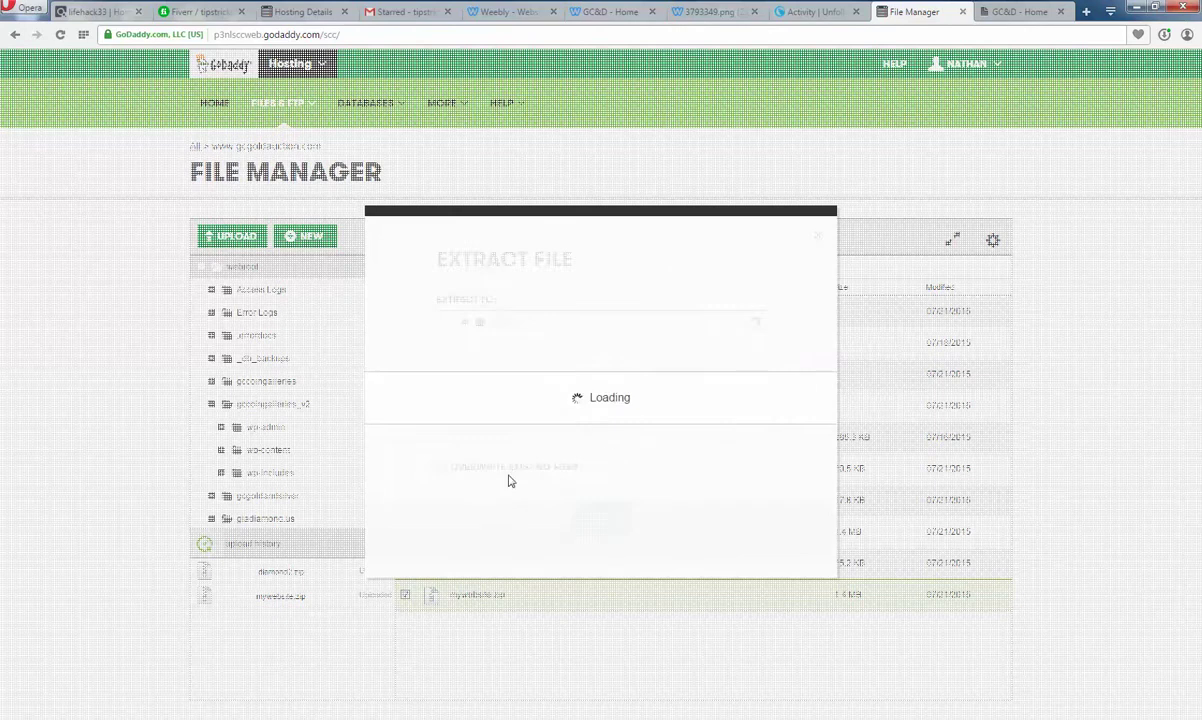
{"action": "left_click", "coordinate": [441, 467]}
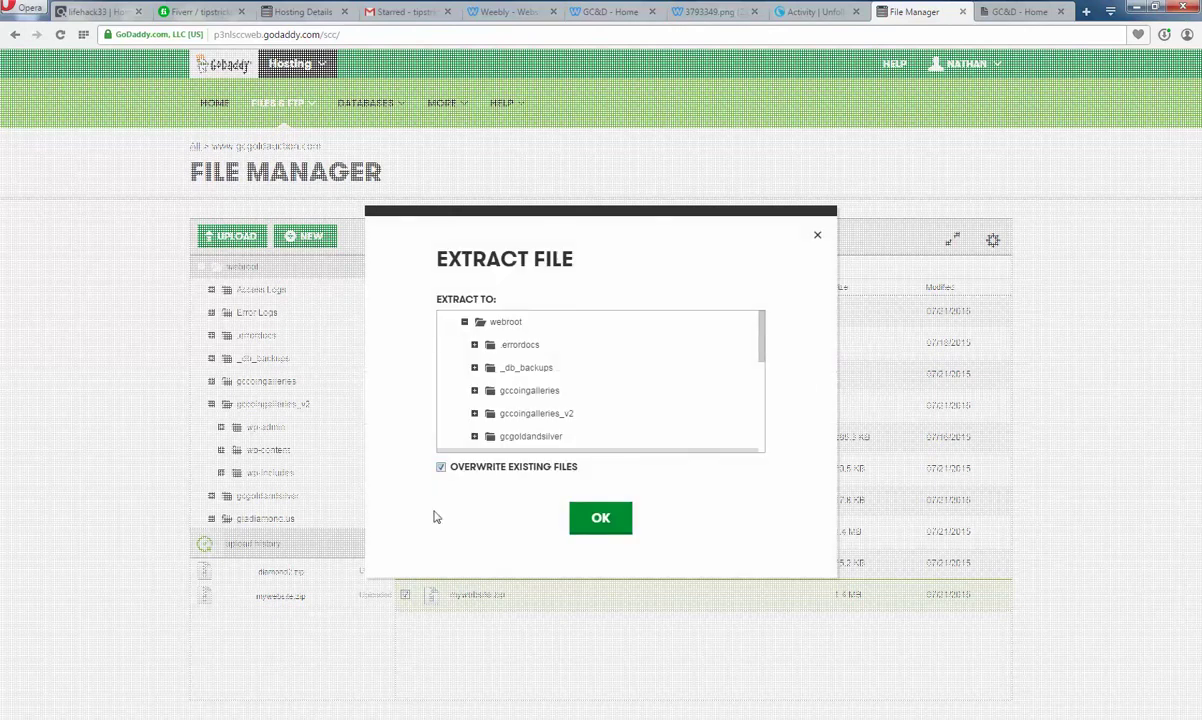
{"action": "left_click", "coordinate": [678, 347]}
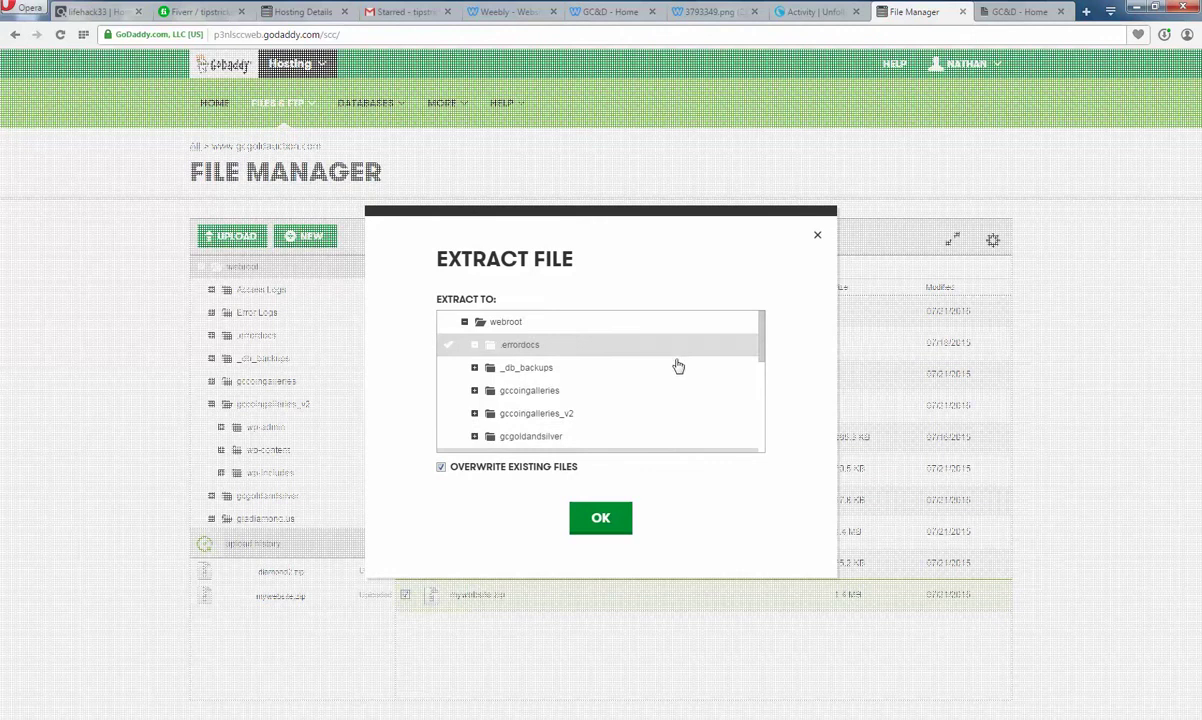
{"action": "scroll", "coordinate": [678, 367], "scroll_direction": "down", "scroll_amount": 2}
{"action": "left_click", "coordinate": [531, 386]}
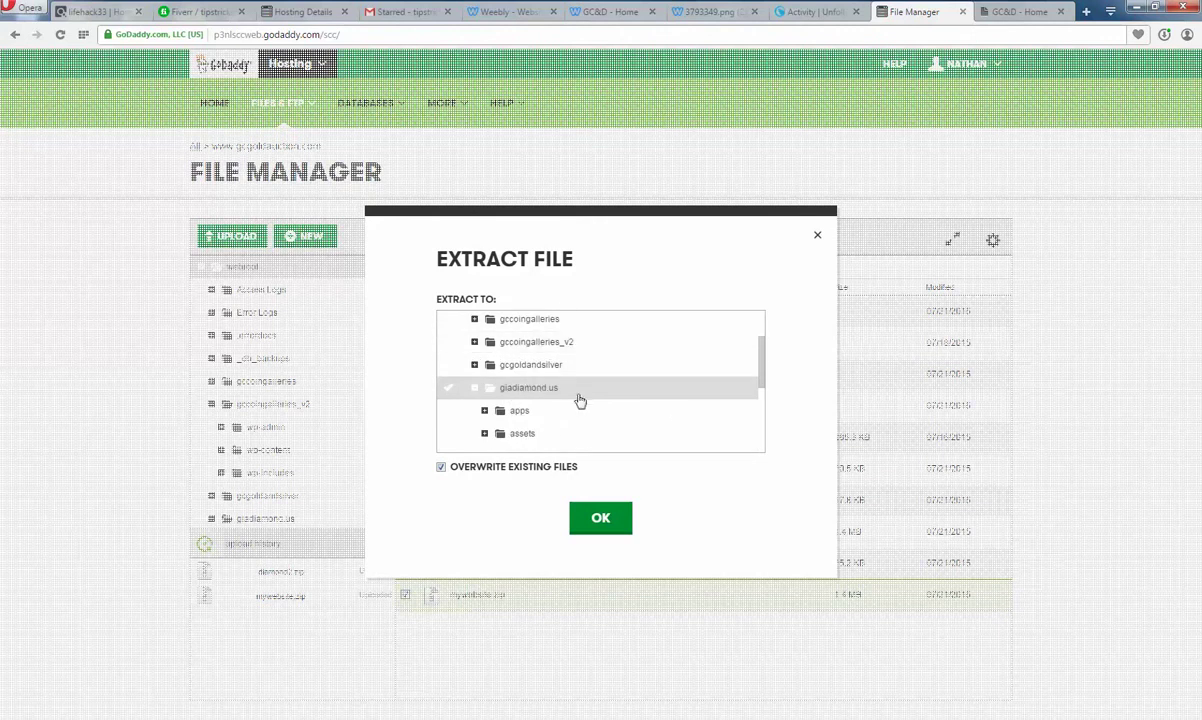
{"action": "left_click", "coordinate": [618, 524]}
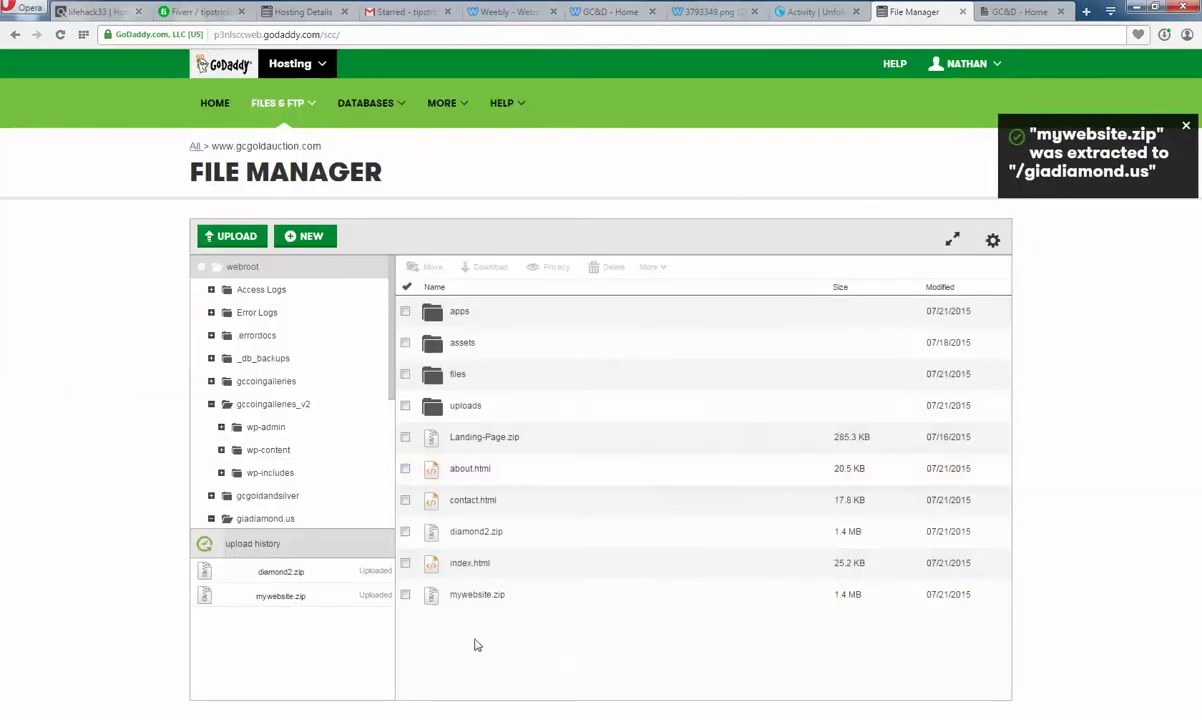
- Reload the live giadiamond.us home page and examine its header logo and the images further down
{"action": "left_click", "coordinate": [1021, 12]}
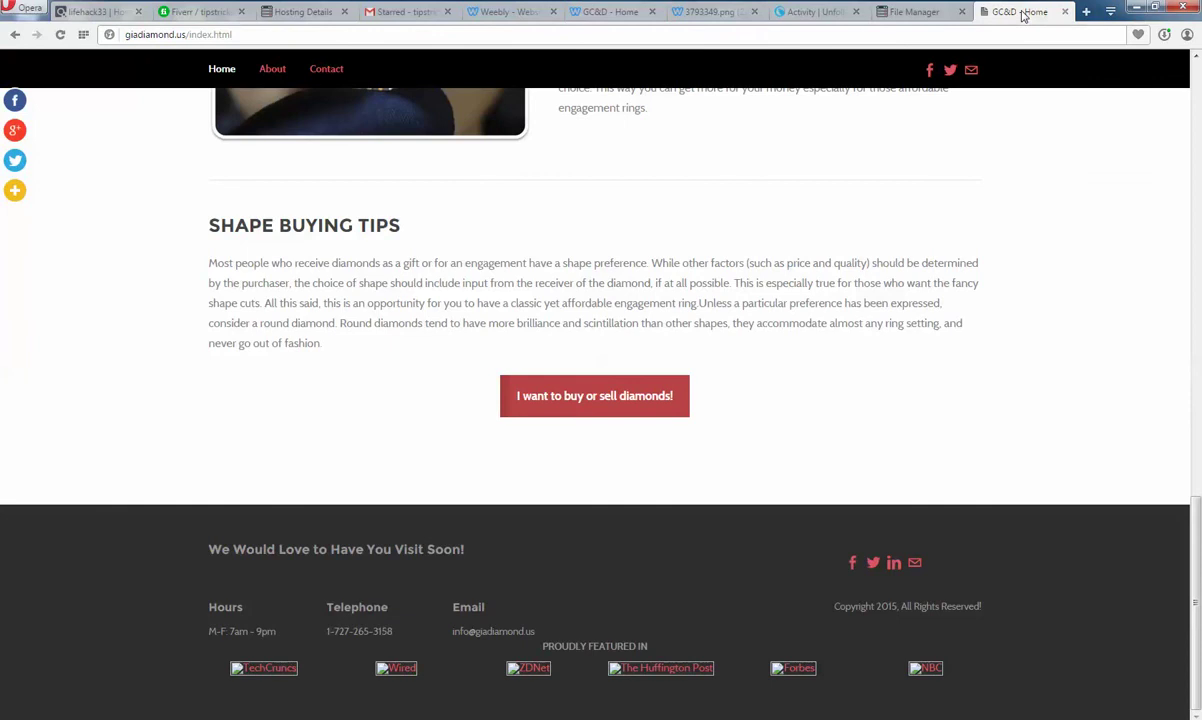
{"action": "left_click", "coordinate": [59, 35]}
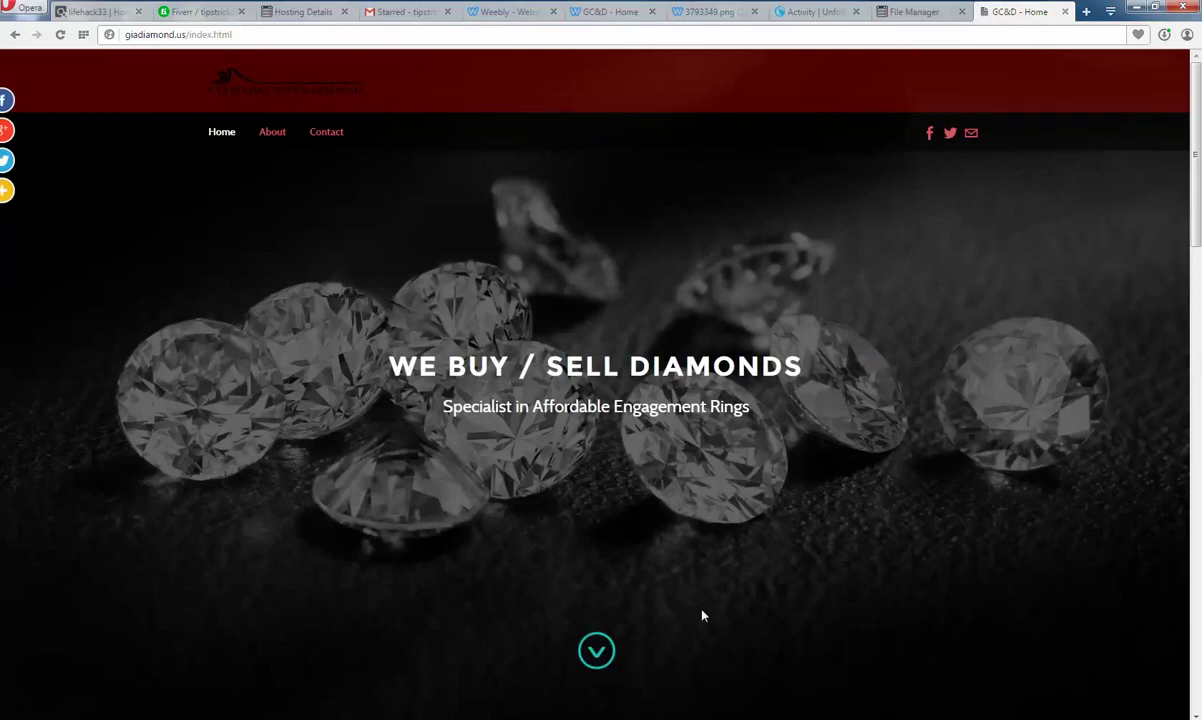
{"action": "scroll", "coordinate": [614, 650], "scroll_direction": "down", "scroll_amount": 3}
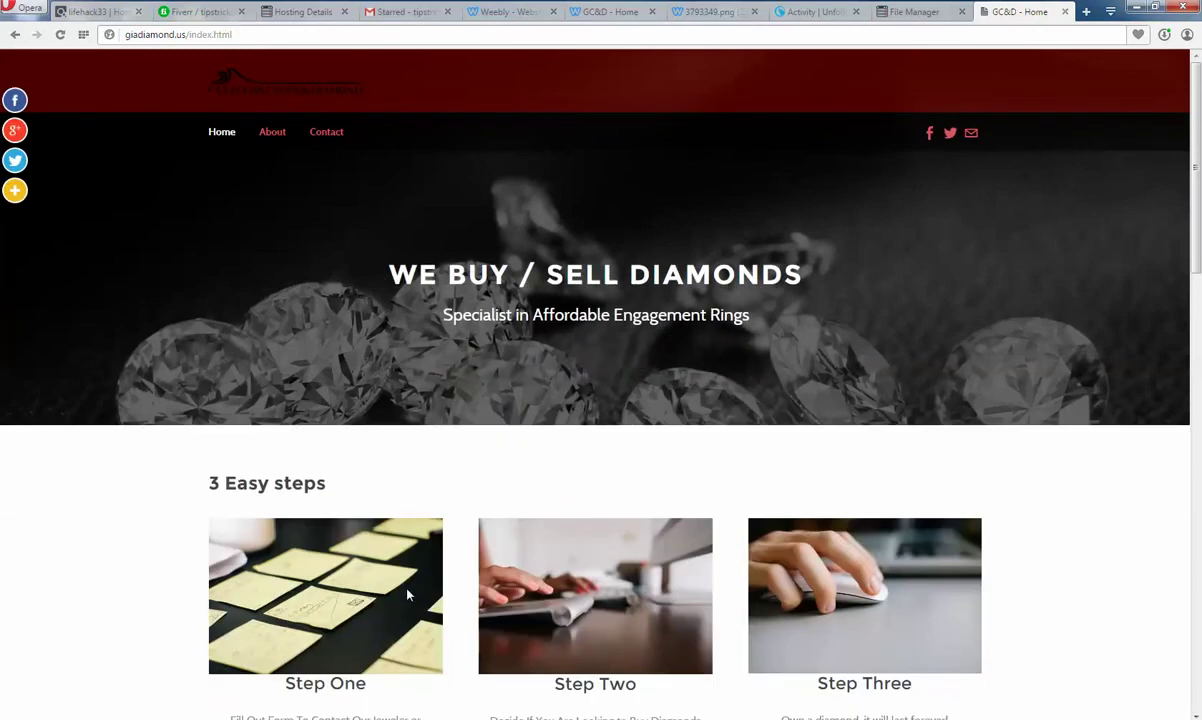
{"action": "scroll", "coordinate": [408, 595], "scroll_direction": "down", "scroll_amount": 1}
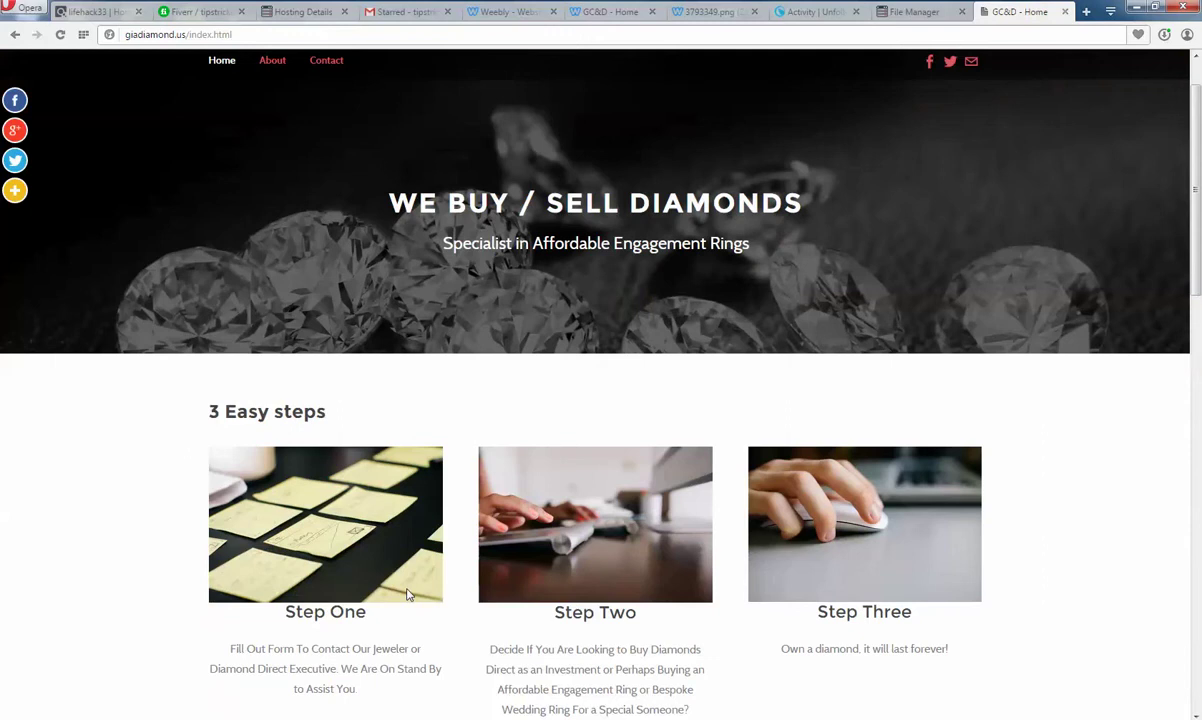
- Open the live site's Contact page, check the form's message, e-mail and name fields, and minimise the open windows
{"action": "left_click", "coordinate": [407, 595]}
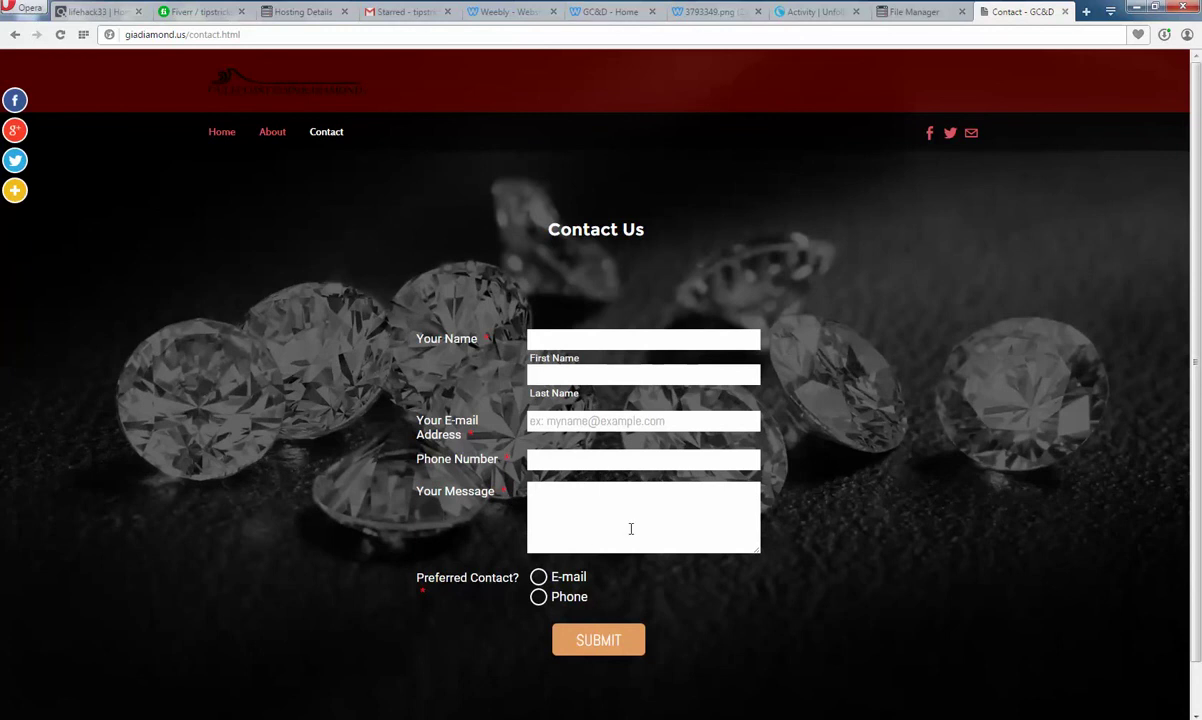
{"action": "left_click", "coordinate": [599, 522]}
{"action": "left_click", "coordinate": [631, 419]}
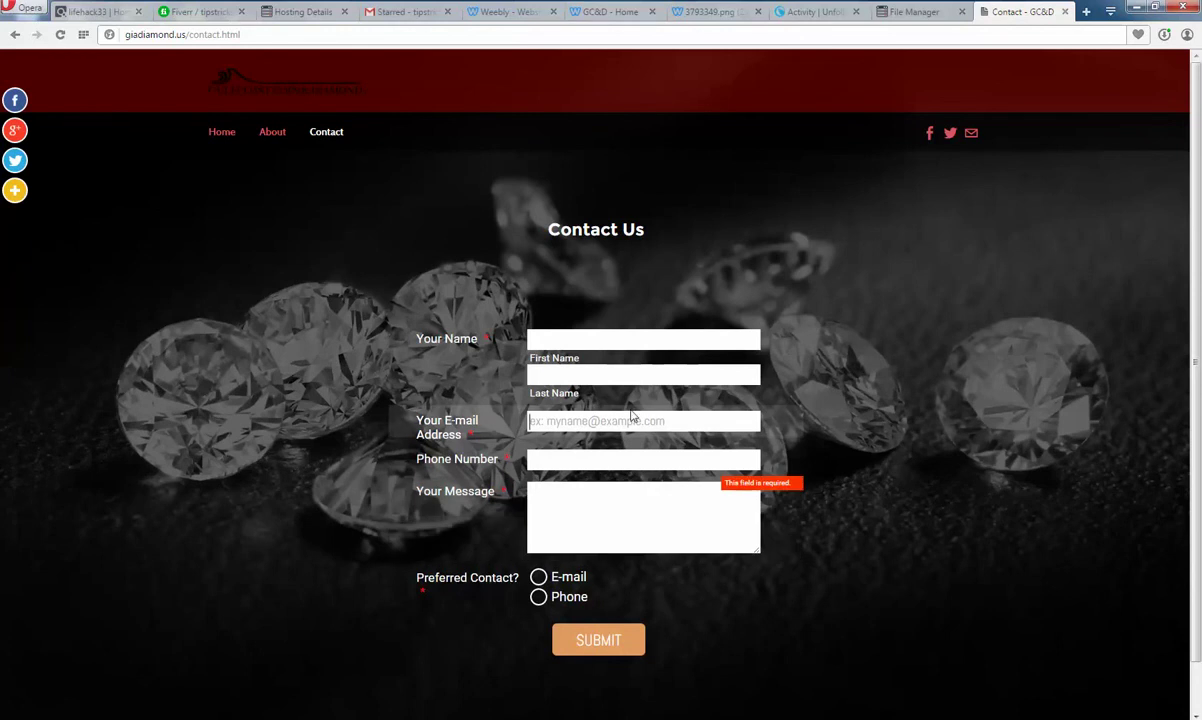
{"action": "left_click", "coordinate": [580, 340]}
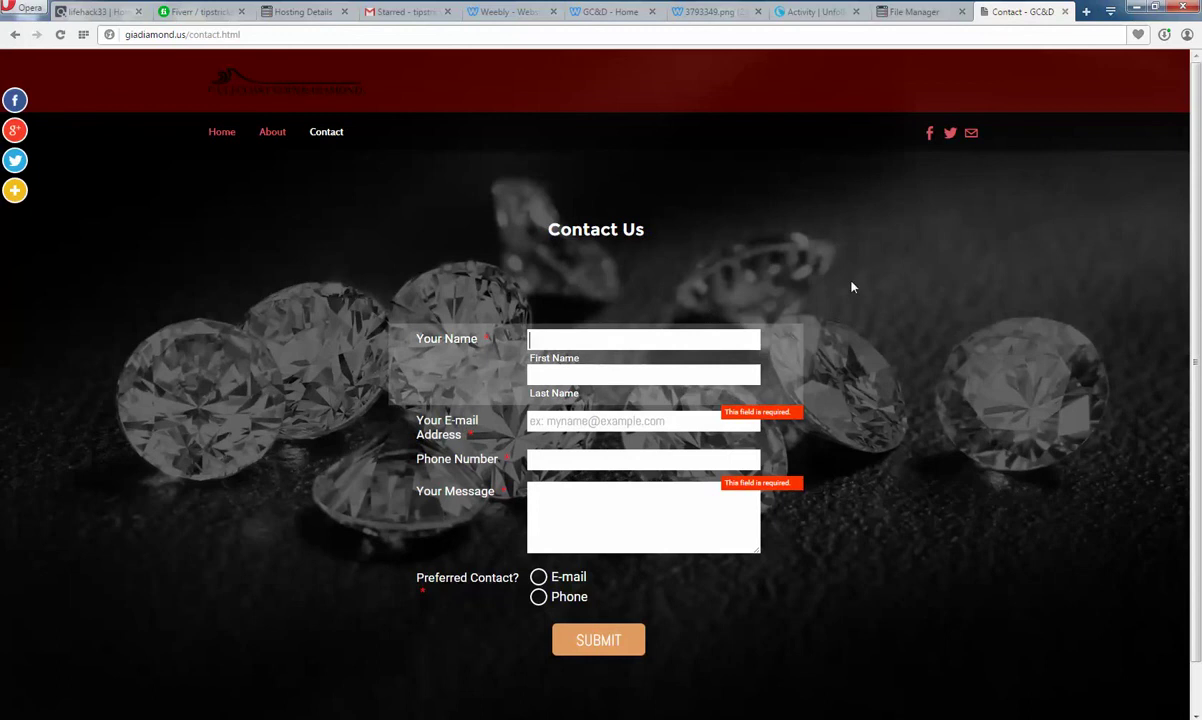
{"action": "left_click", "coordinate": [852, 287]}
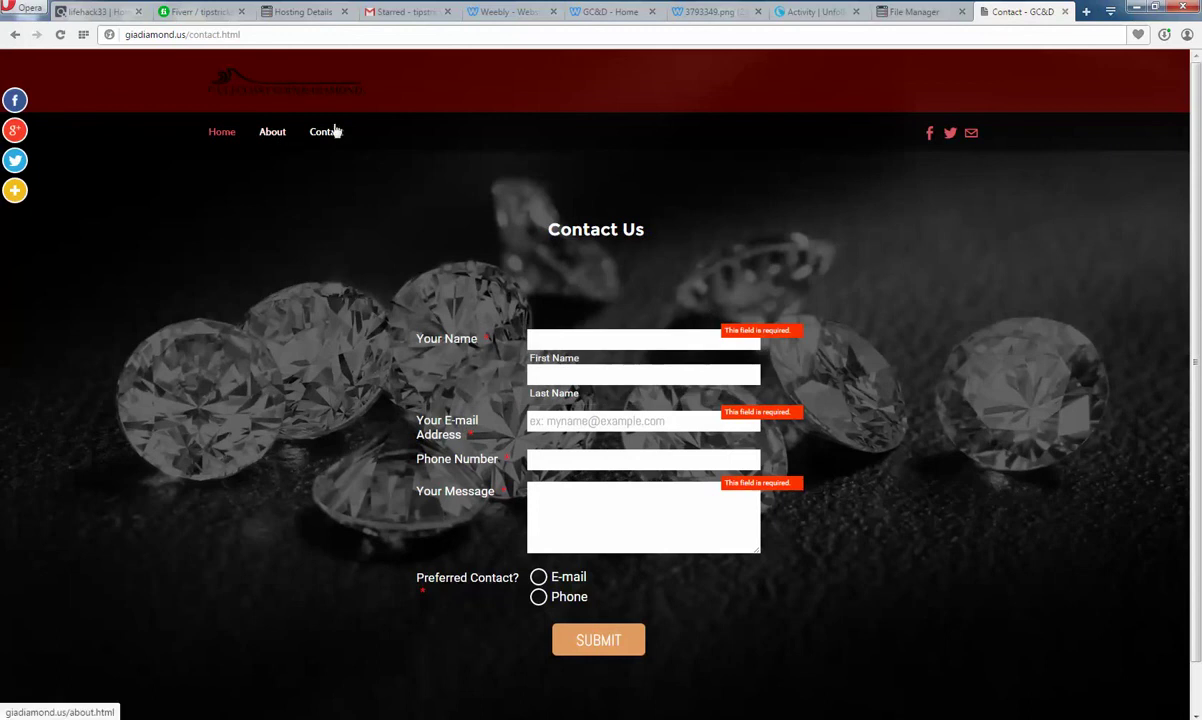
{"action": "left_click", "coordinate": [1138, 7]}
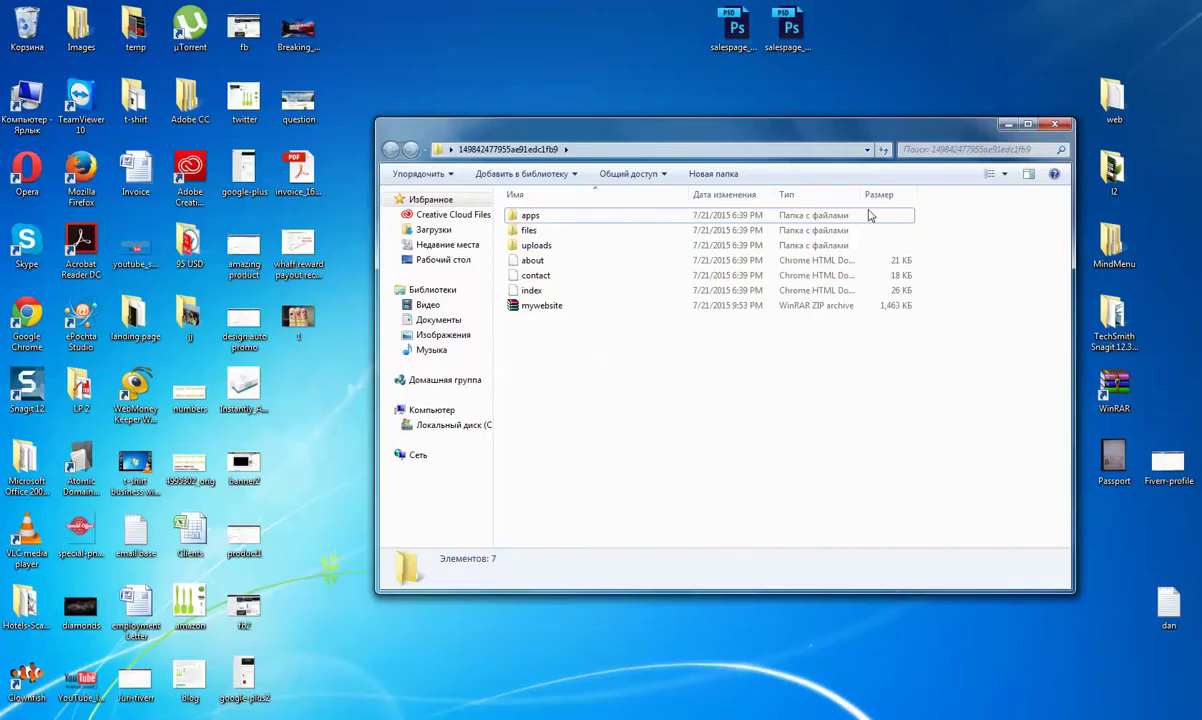
{"action": "left_click", "coordinate": [1003, 123]}
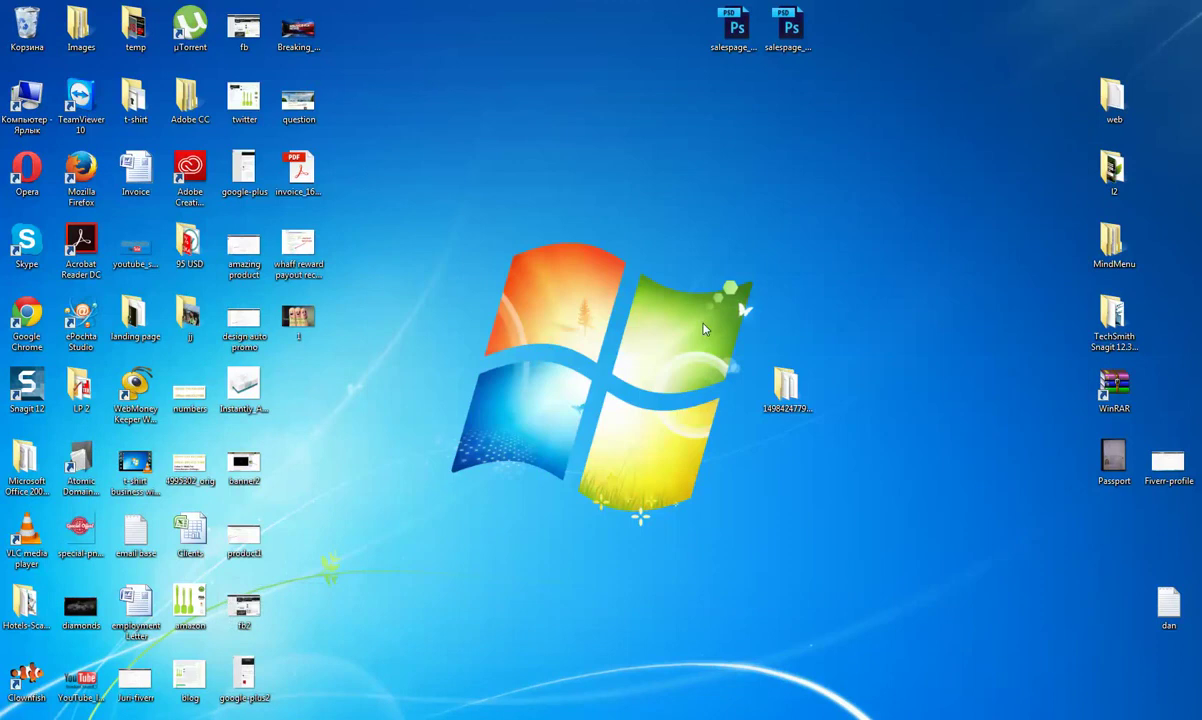